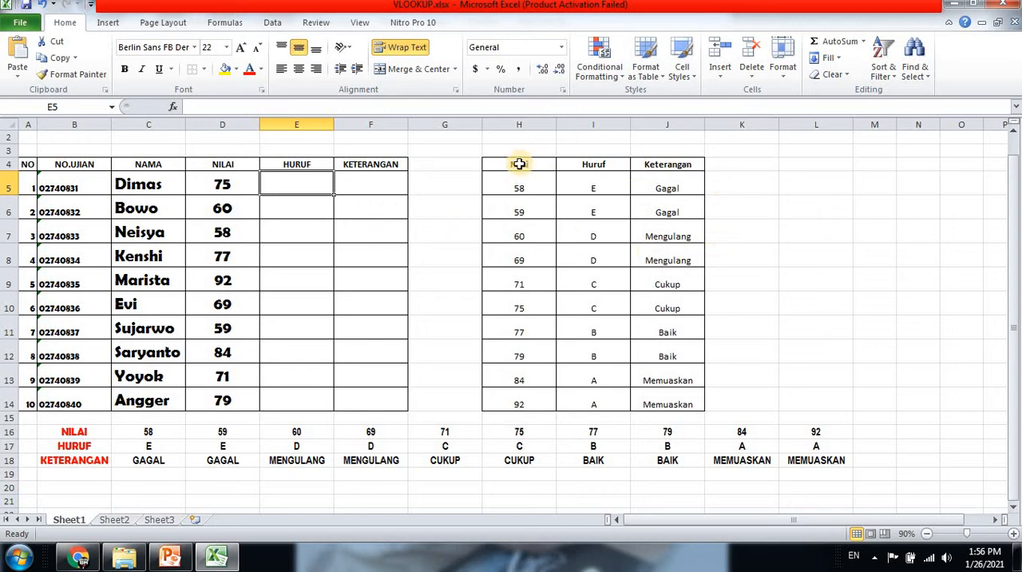
In cell E5, begin a VLOOKUP formula using the score in D5 as the lookup value
{"action": "left_click_drag", "start_coordinate": [519, 164], "coordinate": [672, 403]}
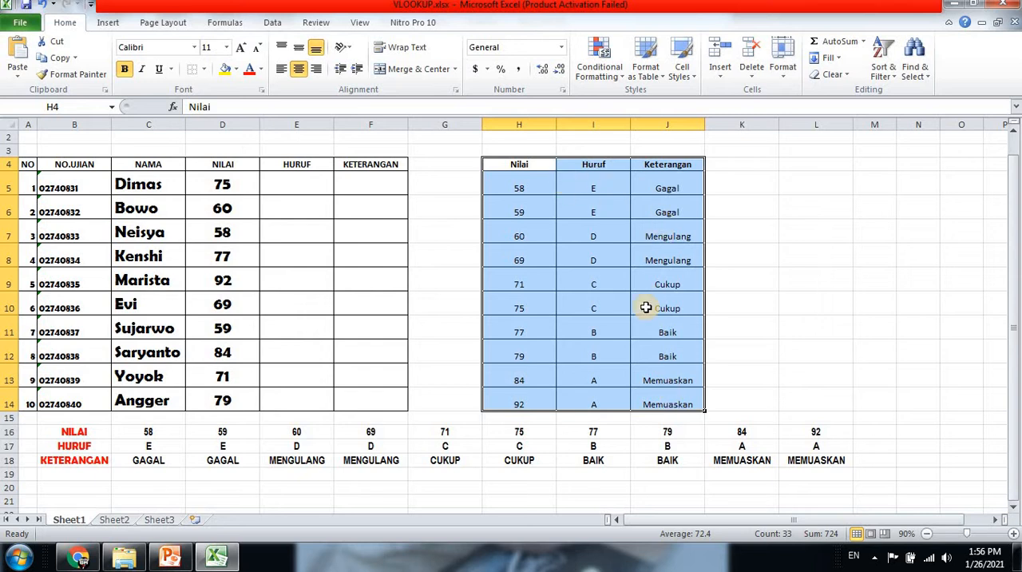
{"action": "left_click", "coordinate": [295, 187]}
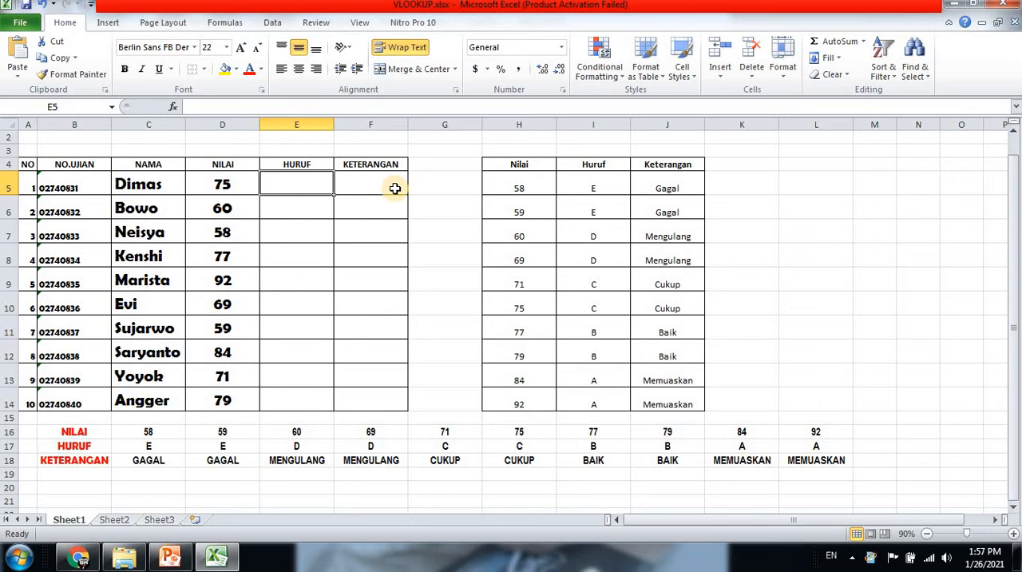
{"action": "type", "text": "="}
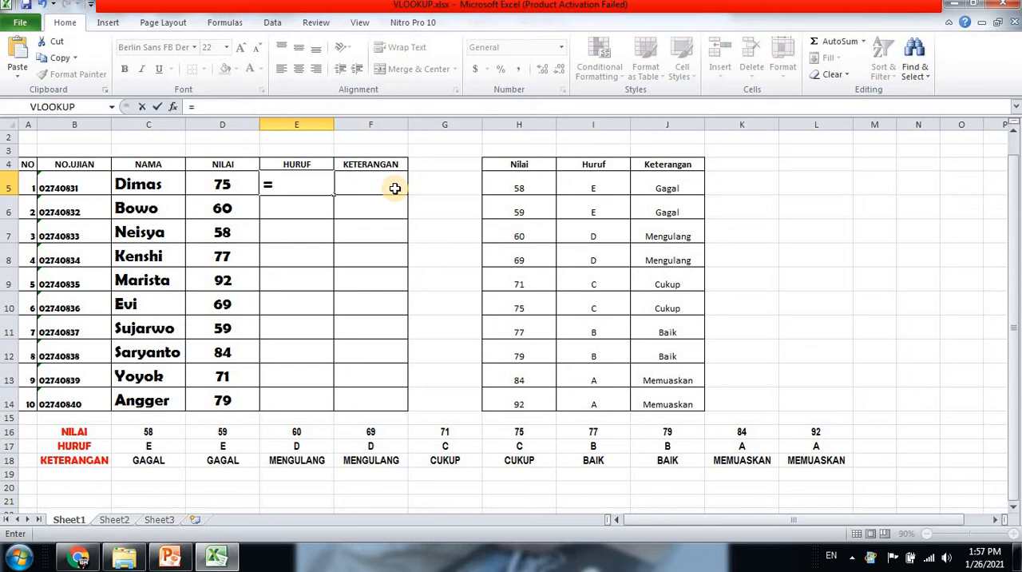
{"action": "type", "text": "VLOK"}
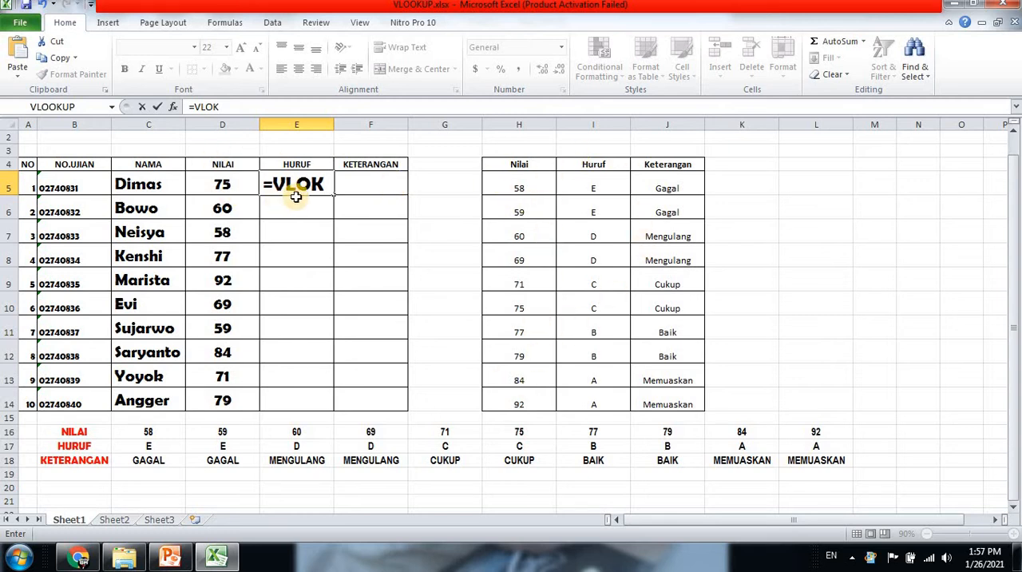
{"action": "key", "text": "BackSpace"}
{"action": "key", "text": "BackSpace"}
{"action": "type", "text": "OK"}
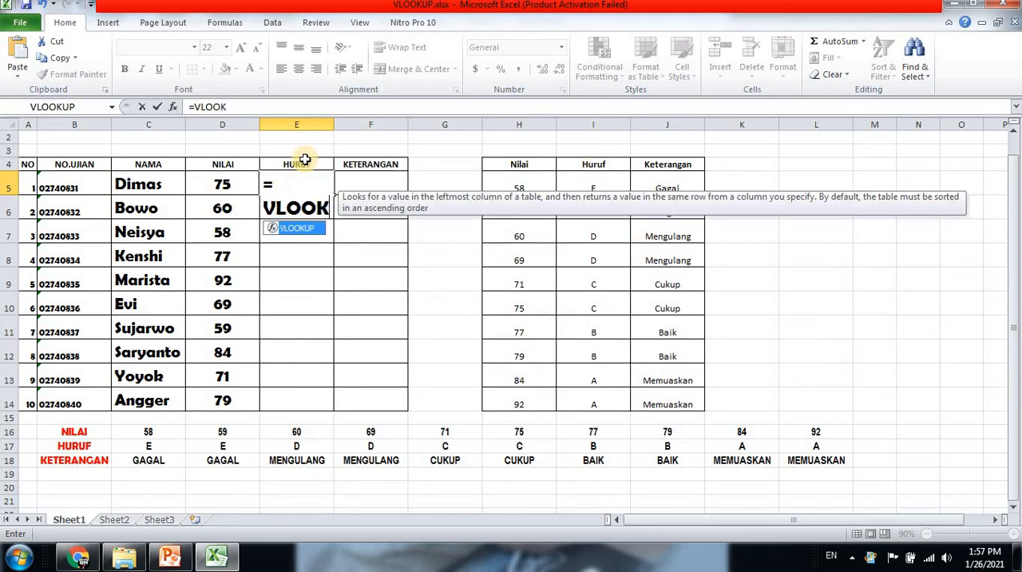
{"action": "type", "text": "UP"}
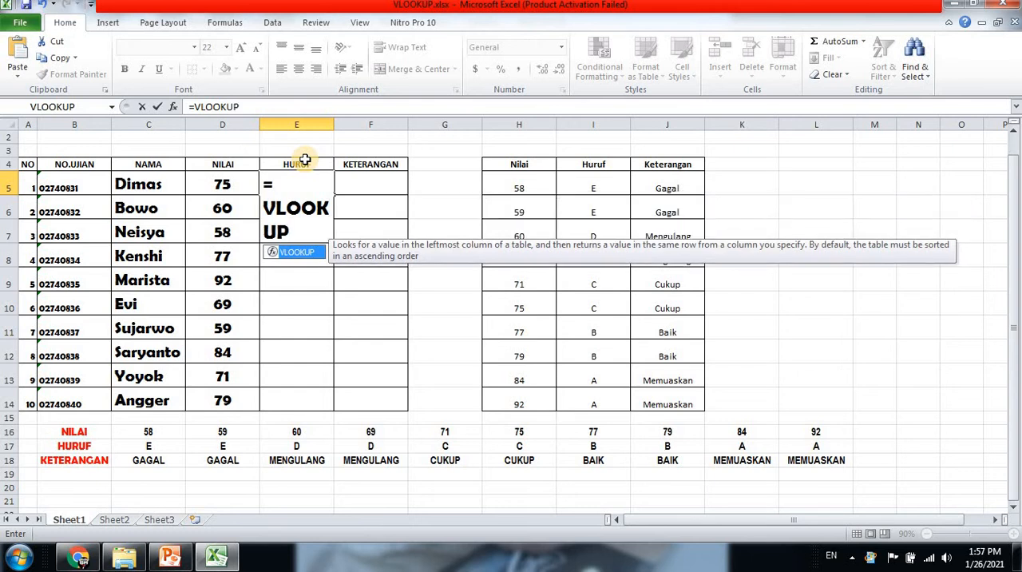
{"action": "type", "text": "("}
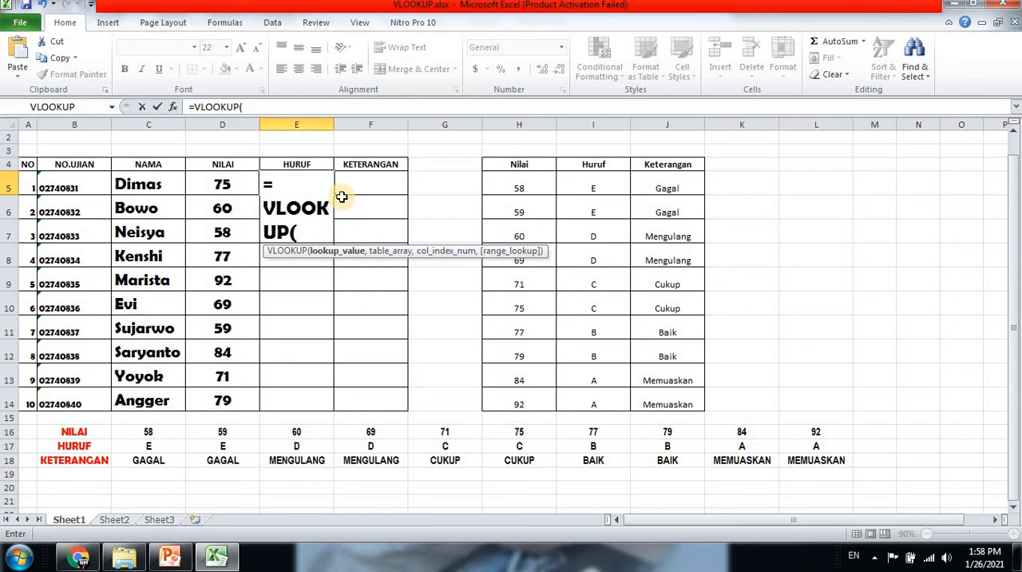
{"action": "type", "text": "D"}
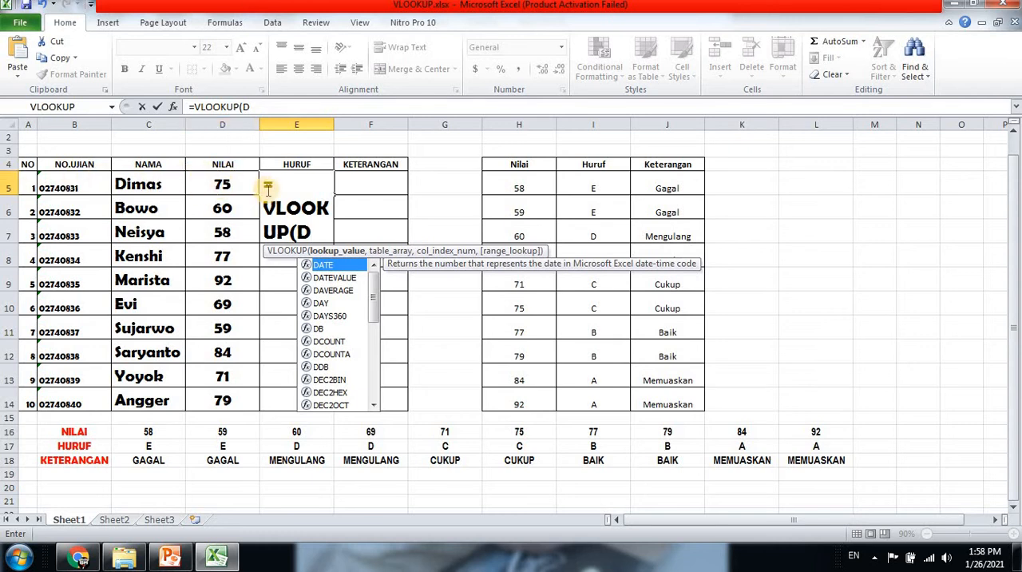
{"action": "type", "text": "5"}
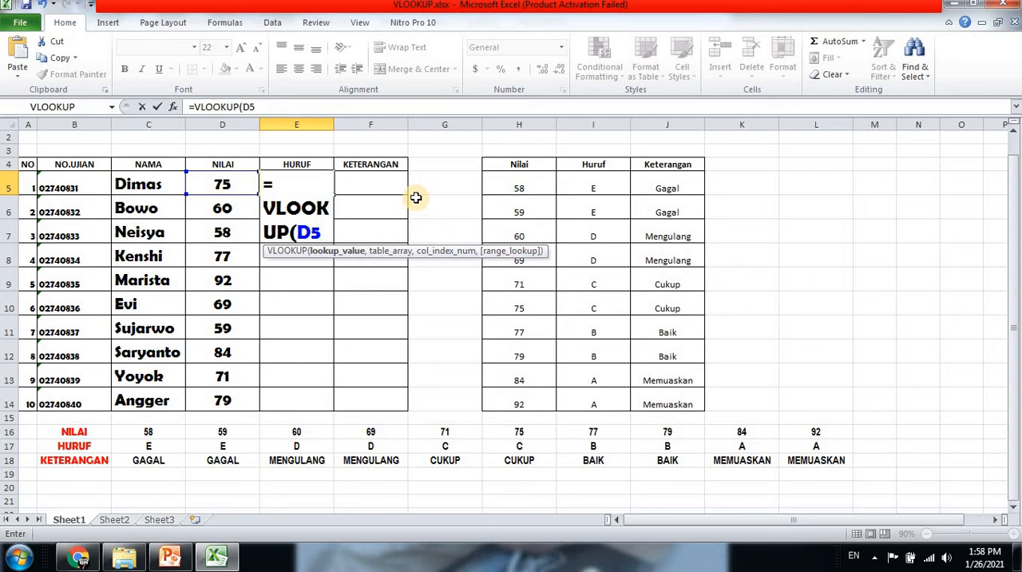
{"action": "type", "text": ","}
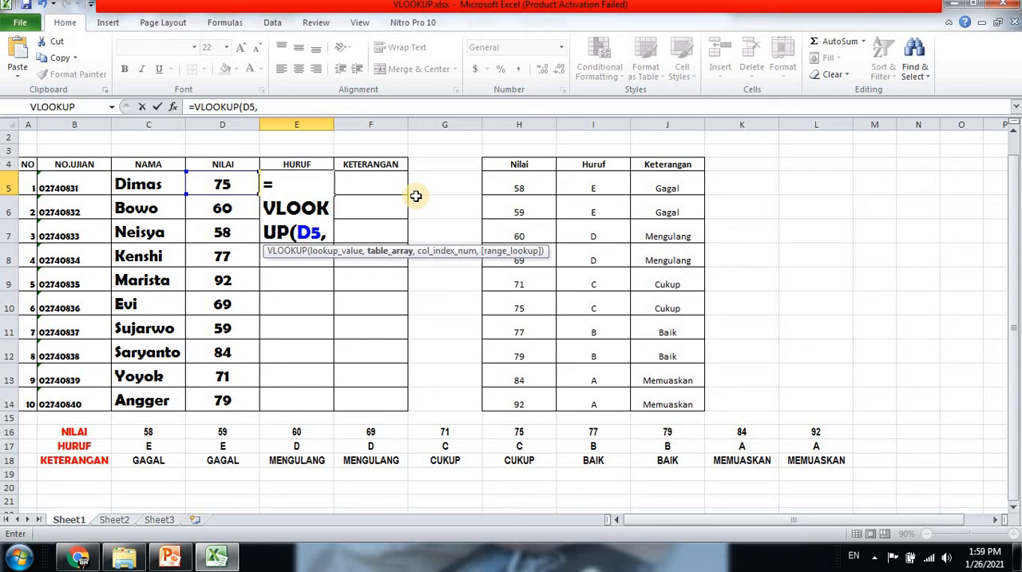
Add the absolute range $H$5:$J$14 as the formula's table array
{"action": "type", "text": "$"}
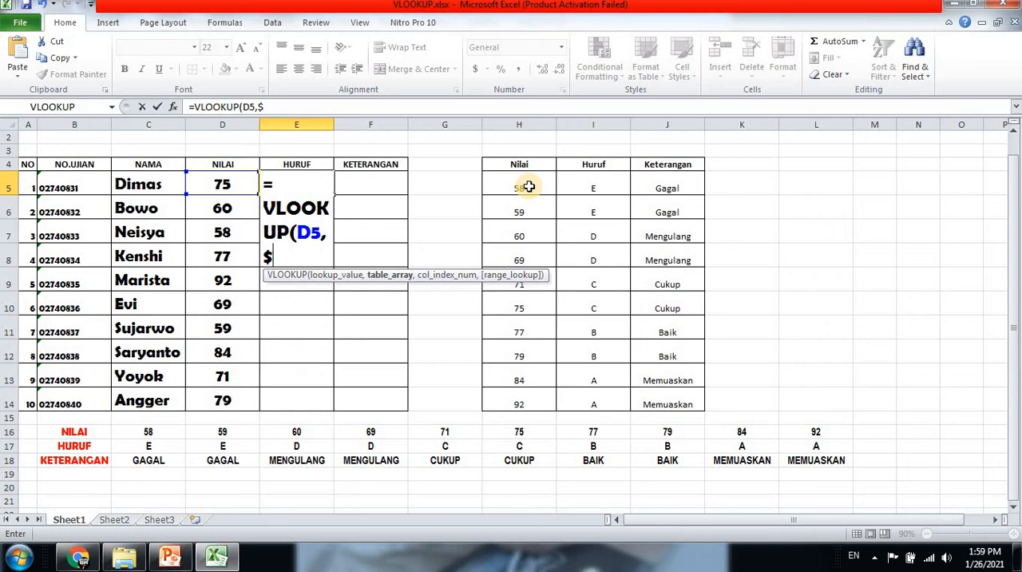
{"action": "type", "text": "H$"}
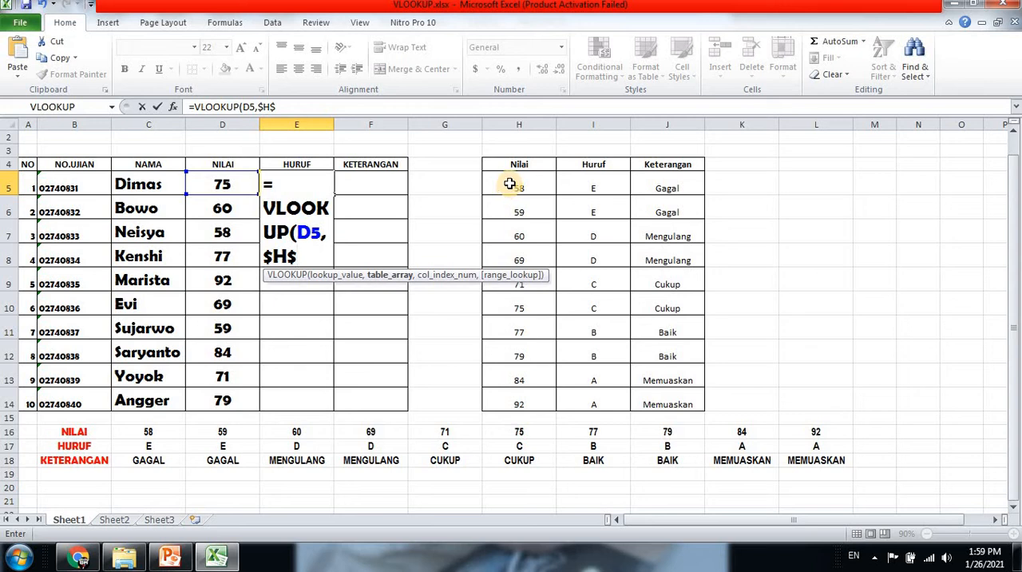
{"action": "type", "text": "5"}
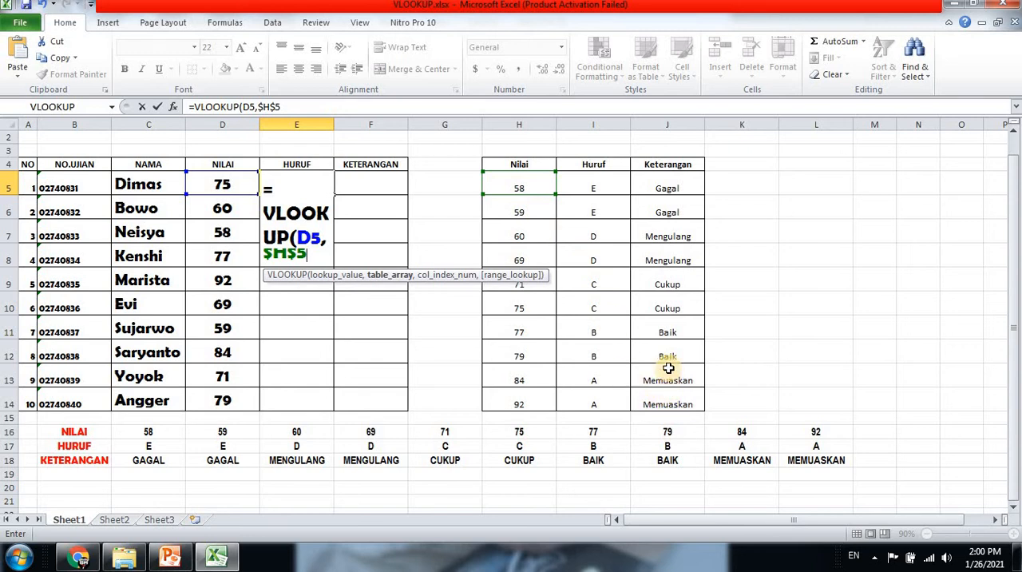
{"action": "type", "text": ":"}
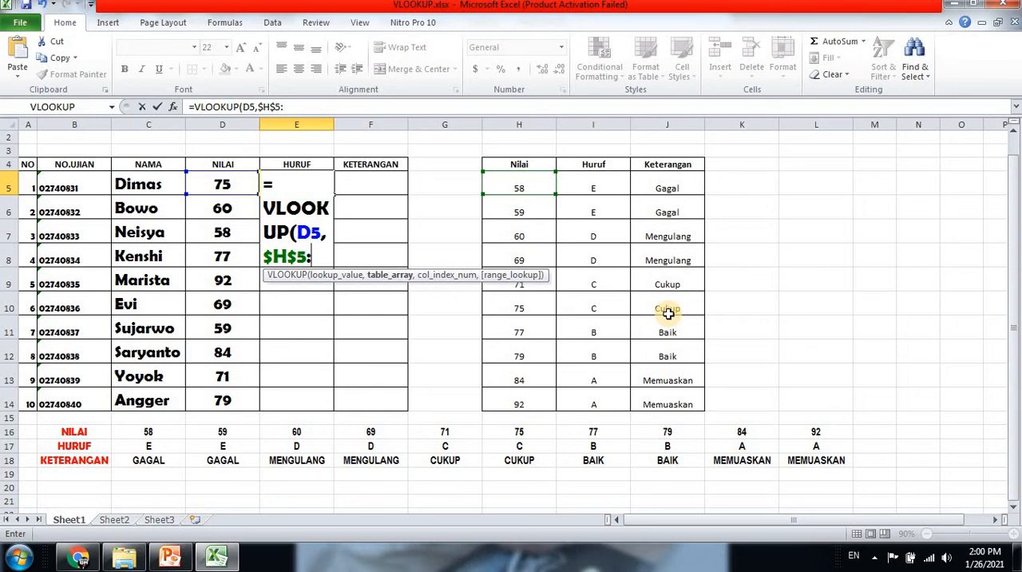
{"action": "type", "text": "$"}
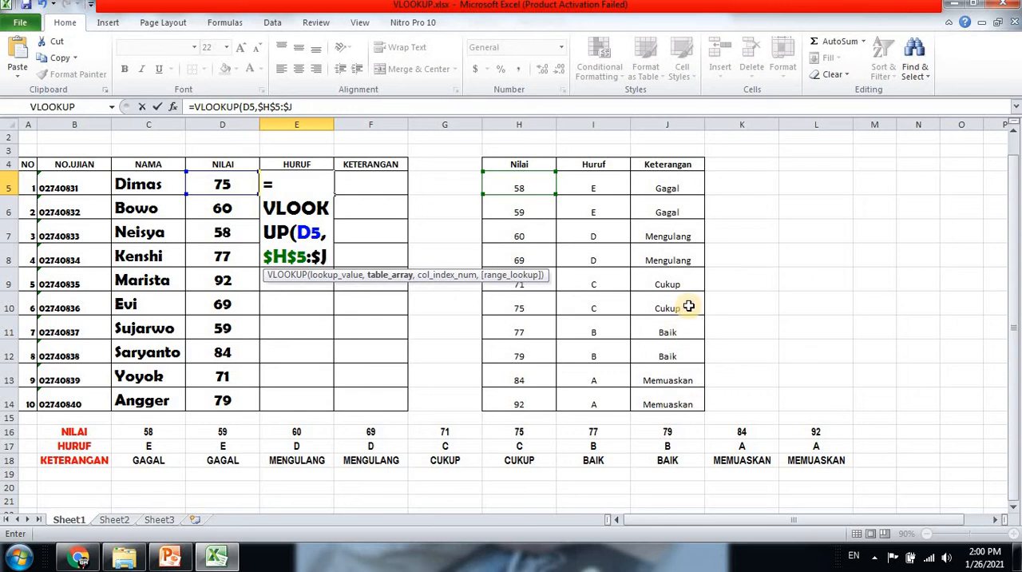
{"action": "type", "text": "J$"}
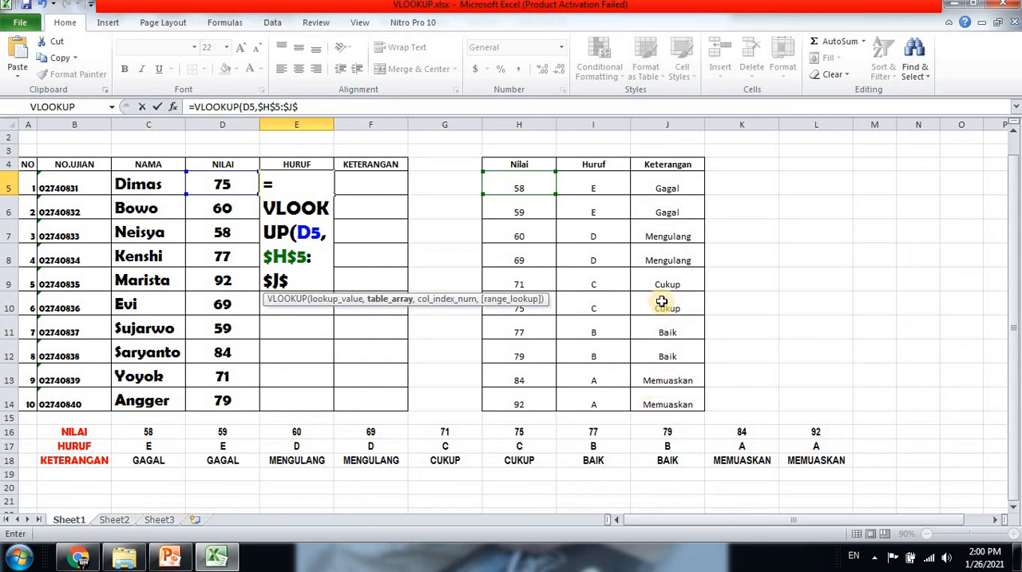
{"action": "type", "text": "14"}
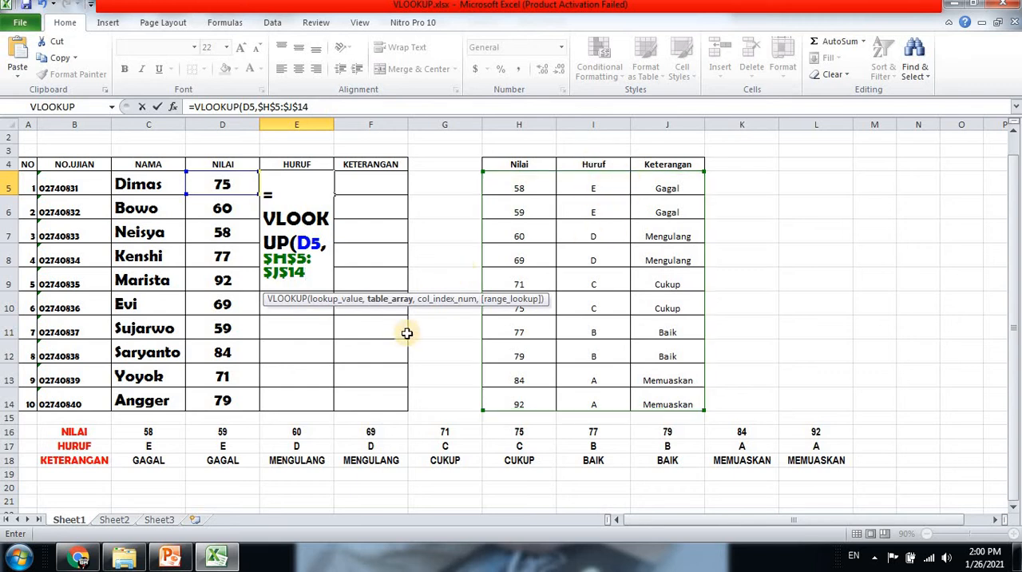
Complete the formula with column index 2 and FALSE for exact match, and enter it
{"action": "type", "text": ","}
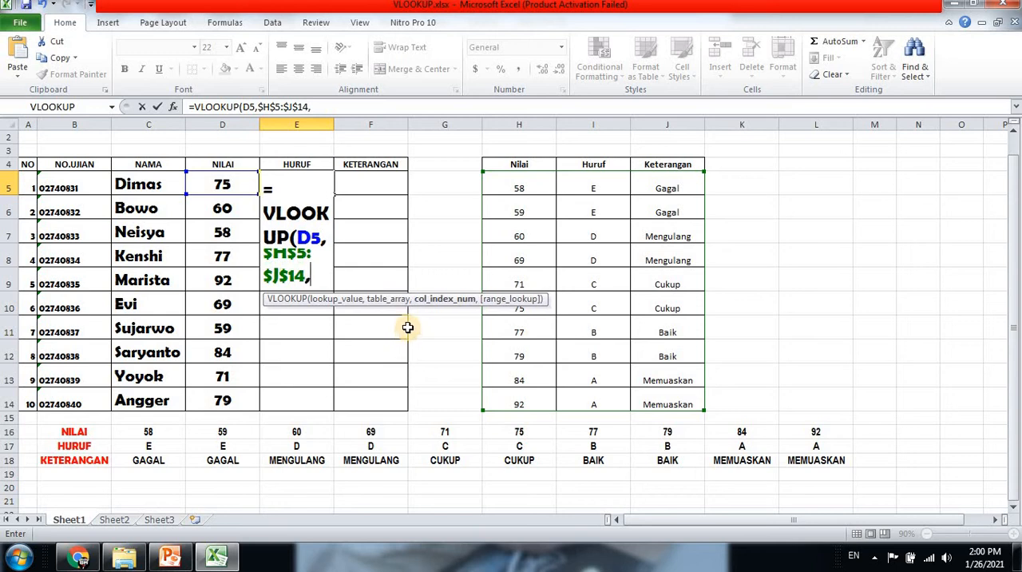
{"action": "type", "text": "2"}
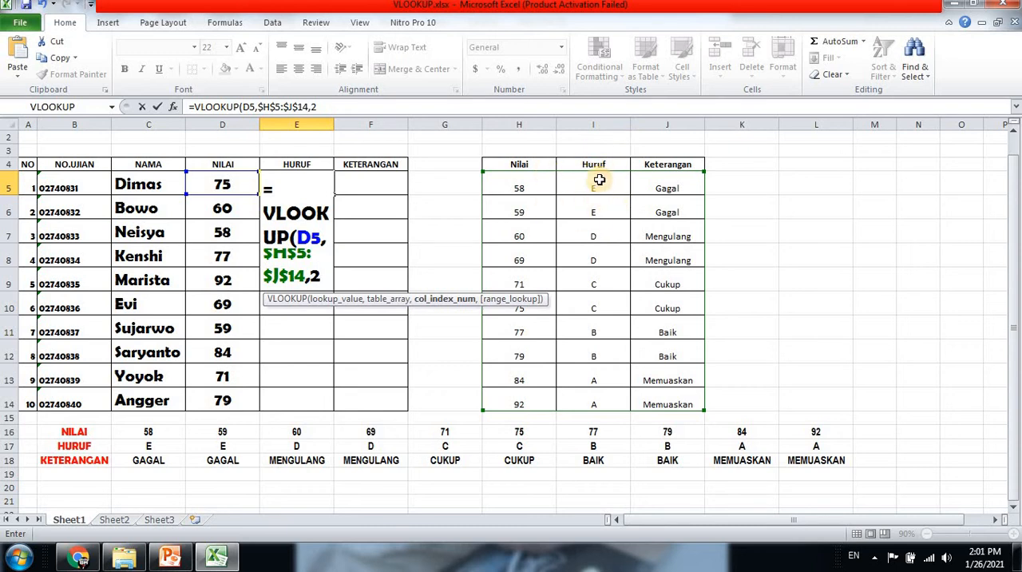
{"action": "type", "text": ","}
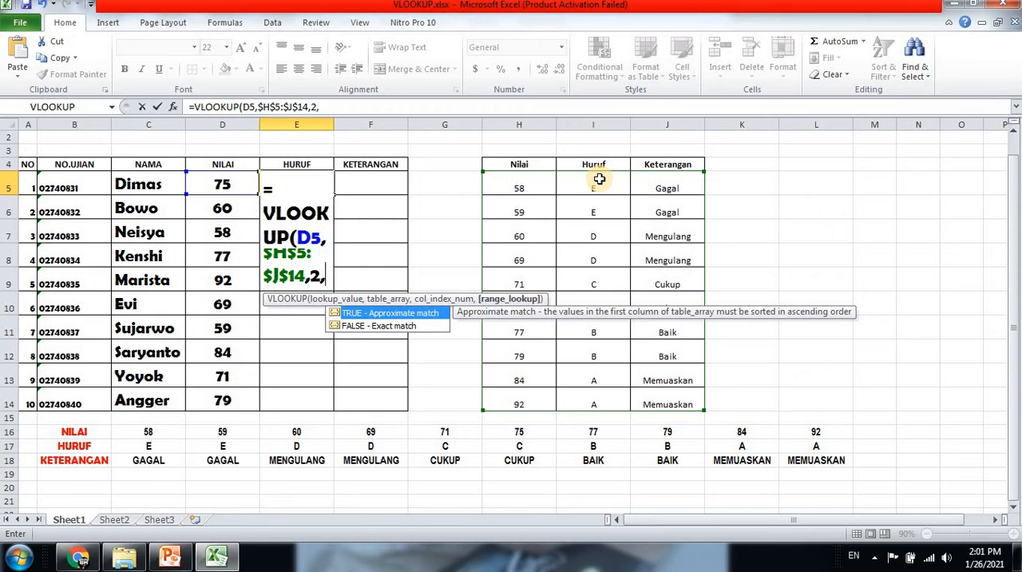
{"action": "type", "text": "FALSE"}
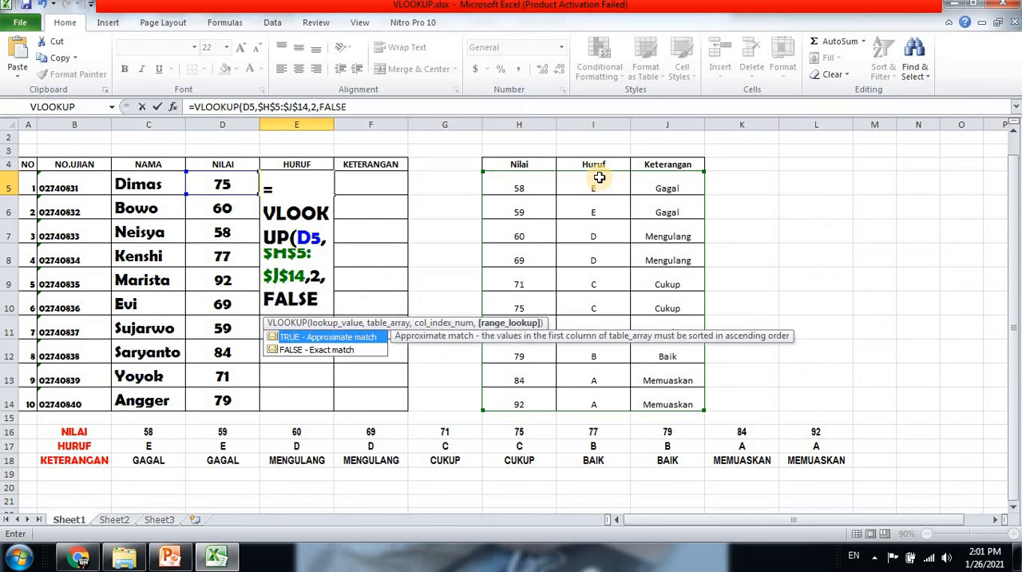
{"action": "type", "text": ")"}
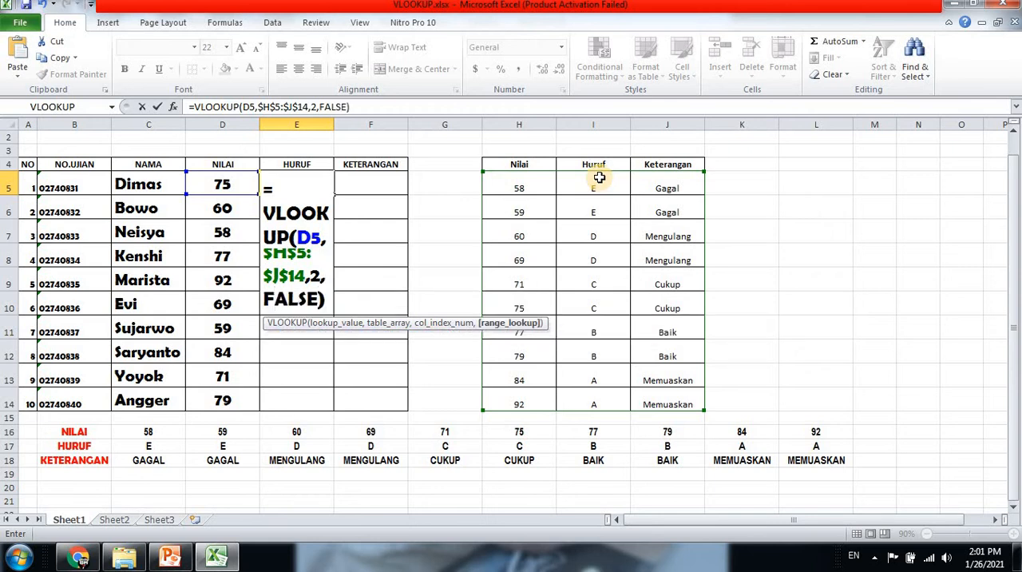
{"action": "key", "text": "Return"}
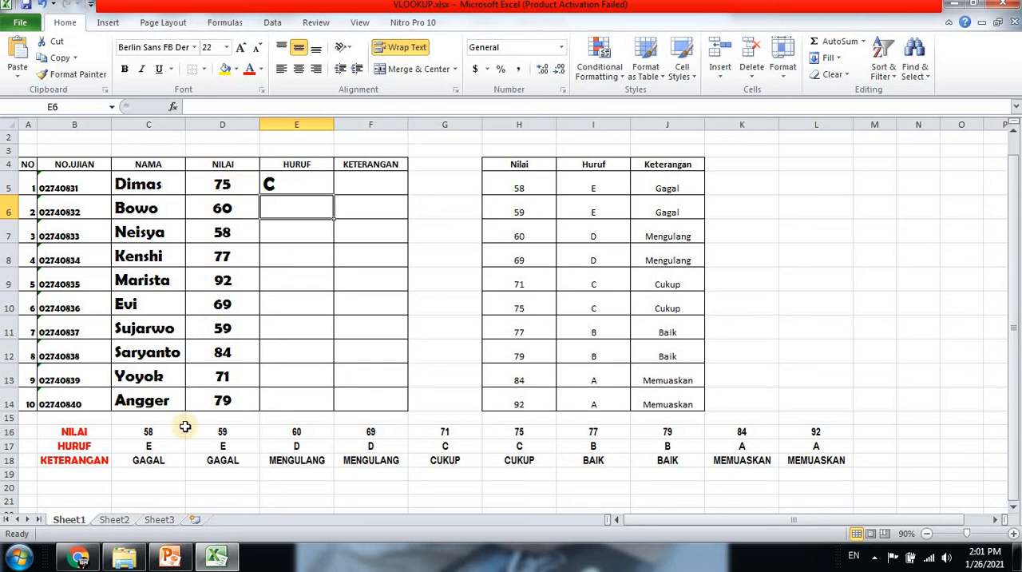
Fill the E5 formula down through E14 and center-align the filled grade cells
{"action": "left_click", "coordinate": [296, 188]}
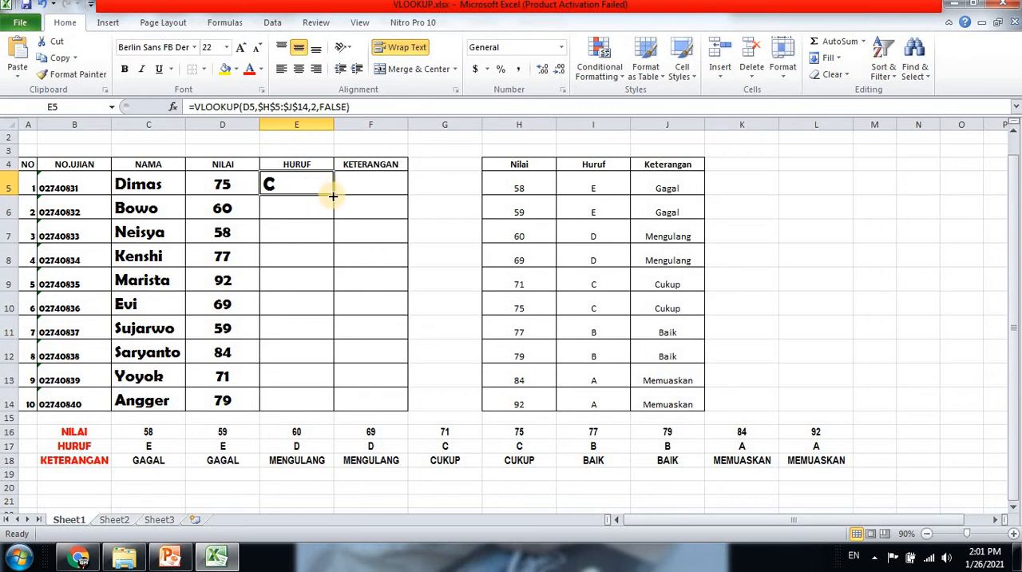
{"action": "left_click", "coordinate": [278, 212]}
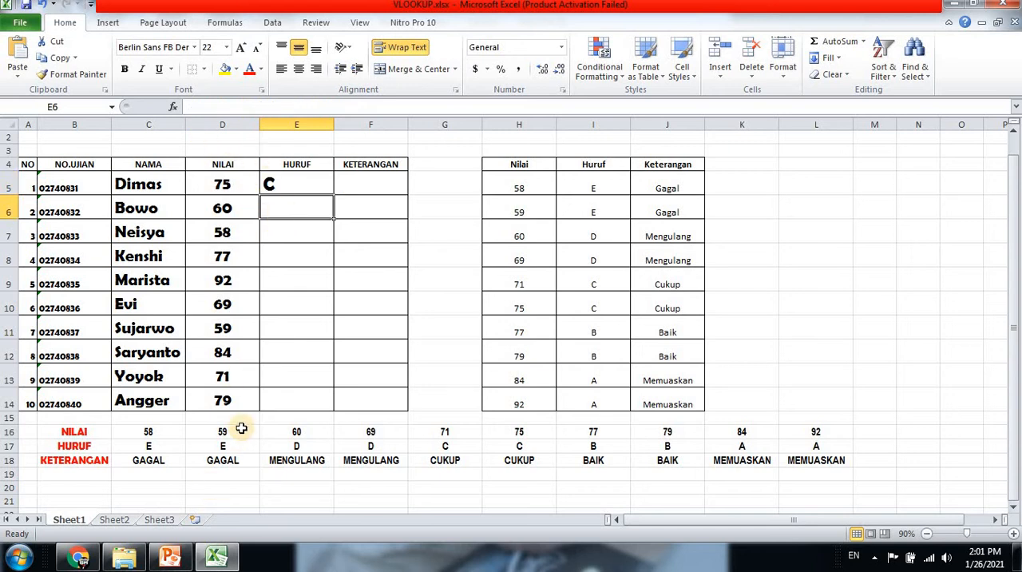
{"action": "left_click", "coordinate": [300, 184]}
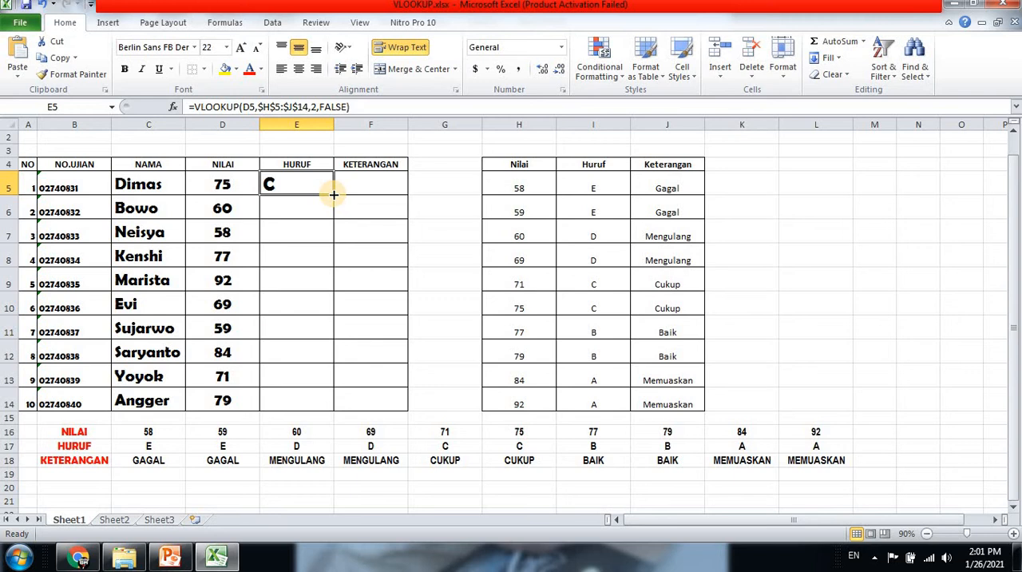
{"action": "left_click_drag", "start_coordinate": [334, 194], "coordinate": [331, 404]}
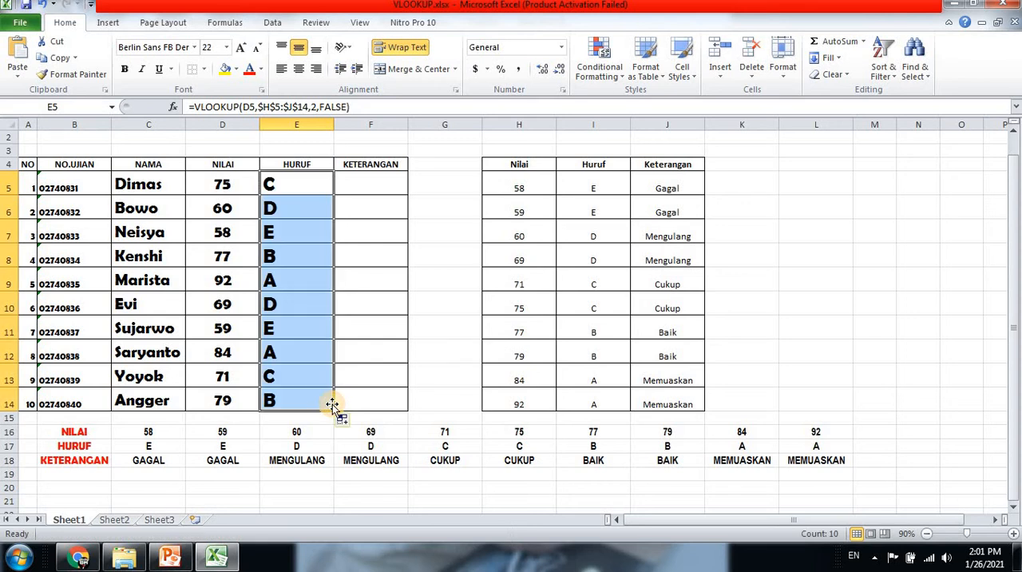
{"action": "left_click", "coordinate": [299, 68]}
Inspect the copied formulas in column E, including the E5 formula in the formula bar
{"action": "left_click", "coordinate": [297, 257]}
{"action": "left_click", "coordinate": [297, 303]}
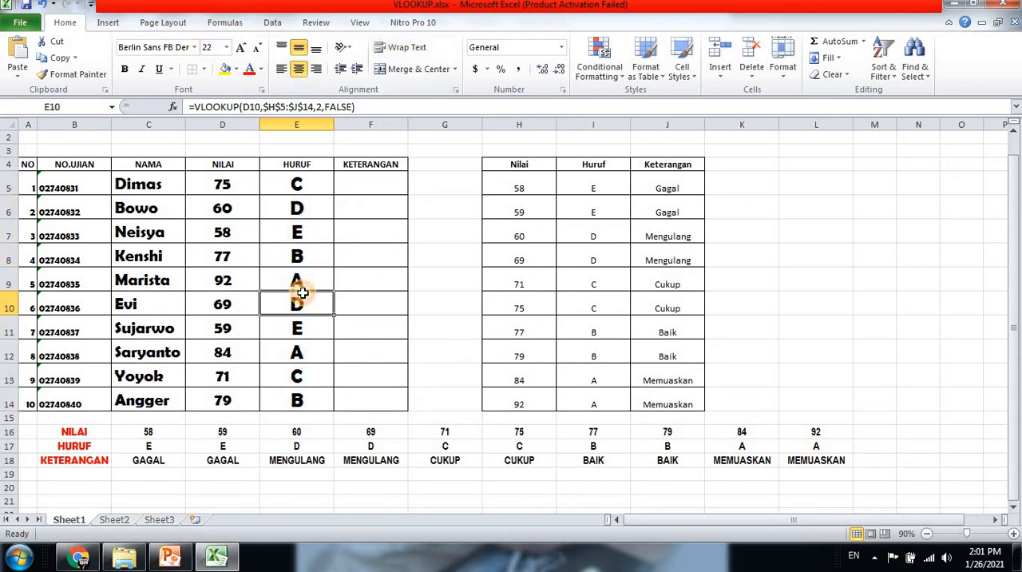
{"action": "left_click", "coordinate": [298, 330]}
{"action": "left_click", "coordinate": [298, 375]}
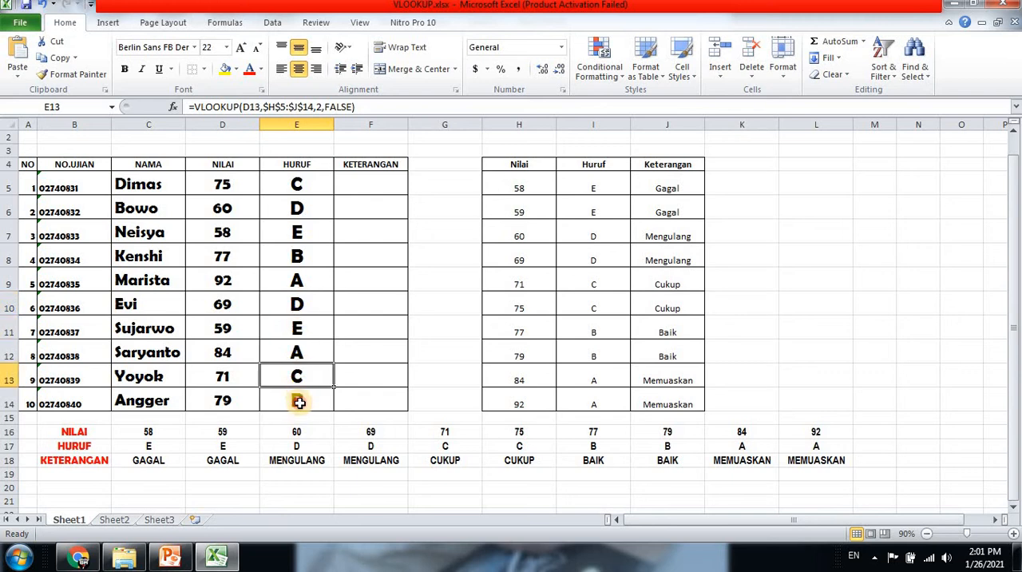
{"action": "left_click", "coordinate": [303, 398]}
{"action": "left_click", "coordinate": [369, 181]}
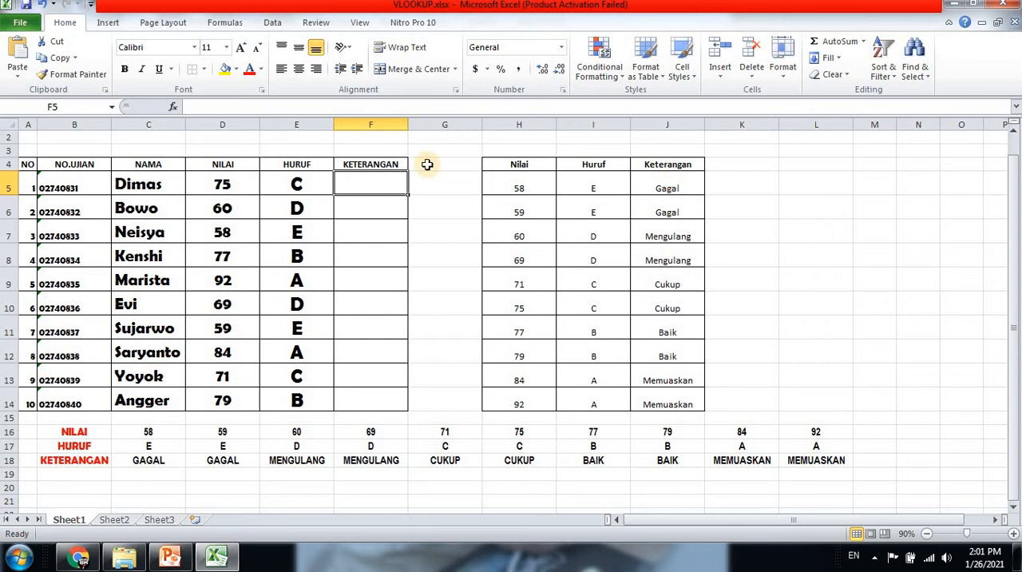
{"action": "left_click", "coordinate": [301, 182]}
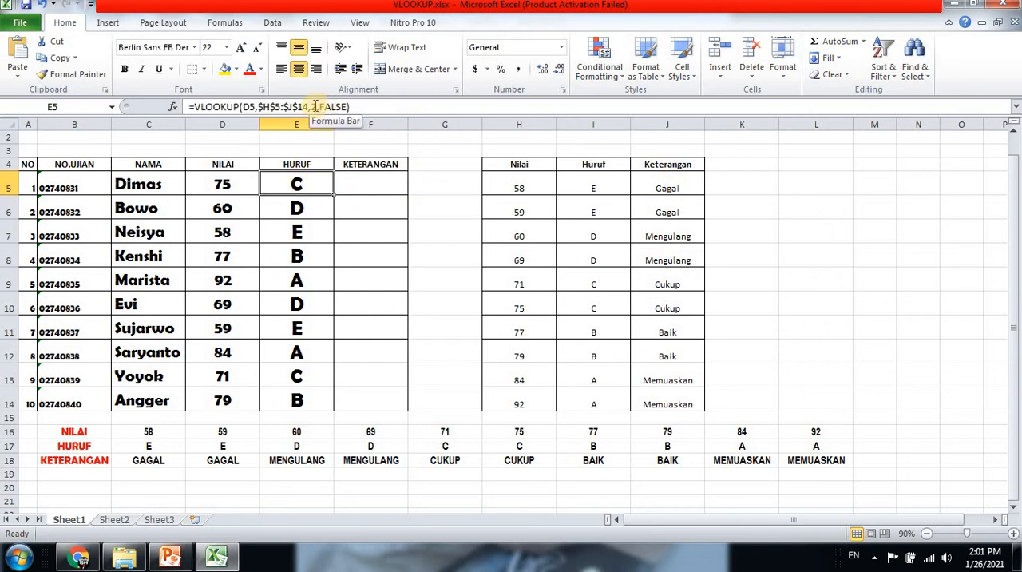
{"action": "left_click", "coordinate": [316, 106]}
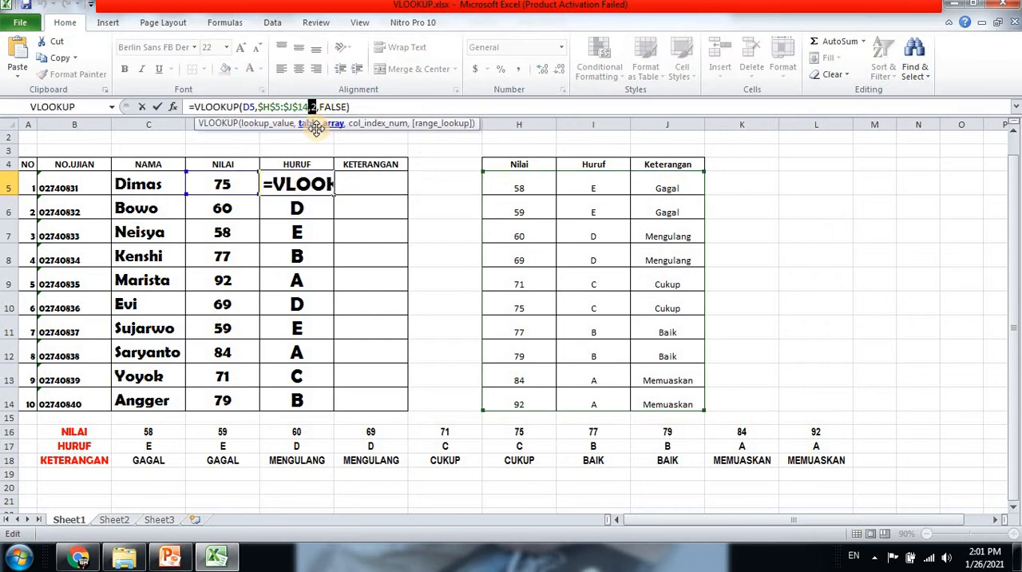
{"action": "double_click", "coordinate": [314, 107]}
{"action": "key", "text": "Tab"}
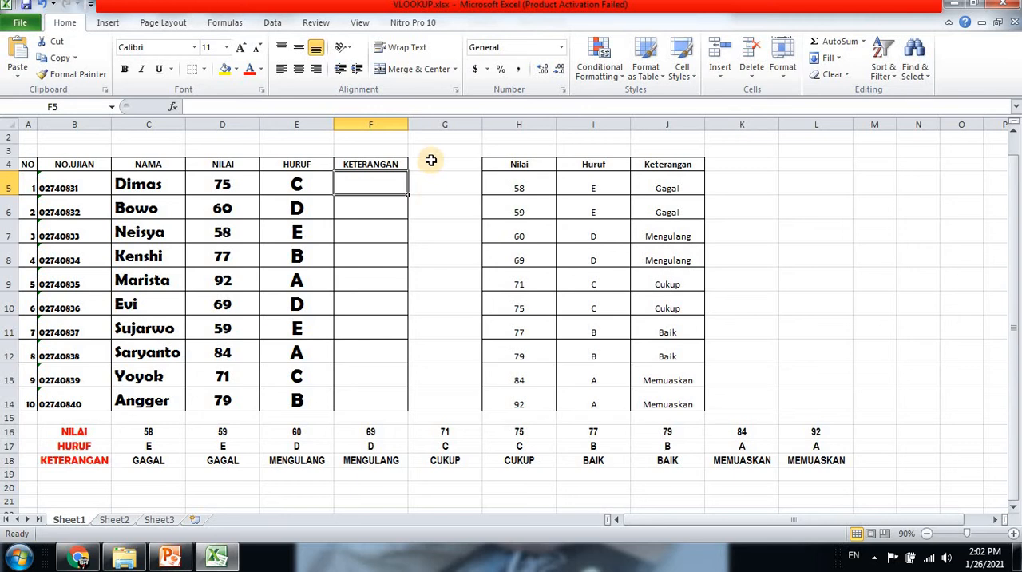
Start a VLOOKUP formula in F5 with D5 as the lookup value
{"action": "type", "text": "=VLOOKUP"}
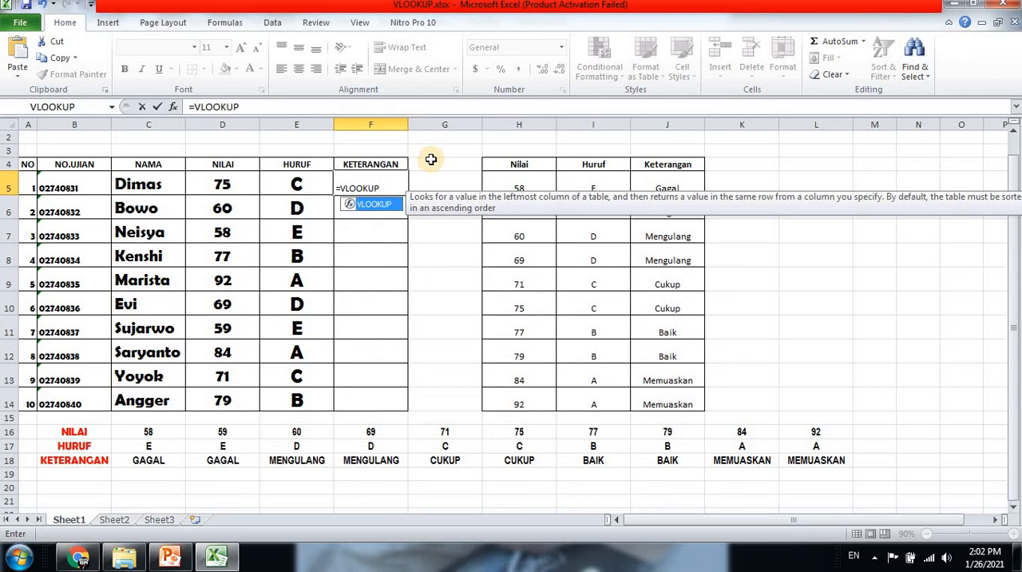
{"action": "type", "text": "("}
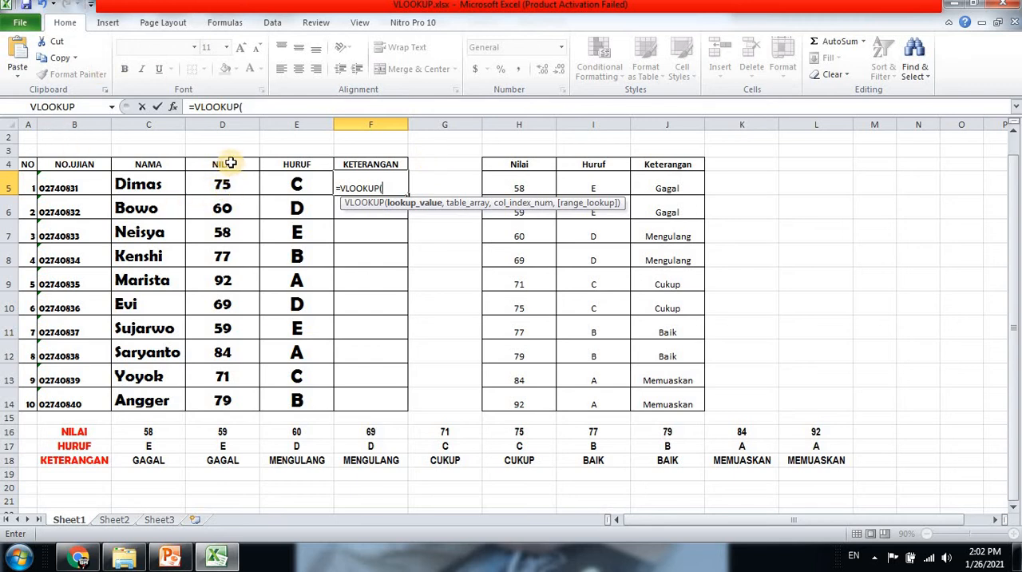
{"action": "type", "text": "D5"}
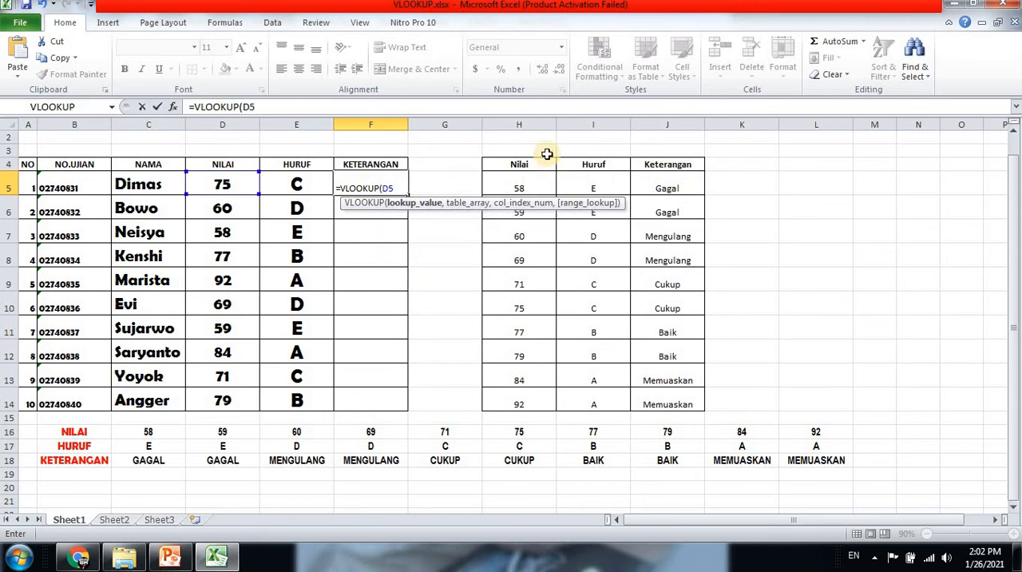
{"action": "type", "text": ",$"}
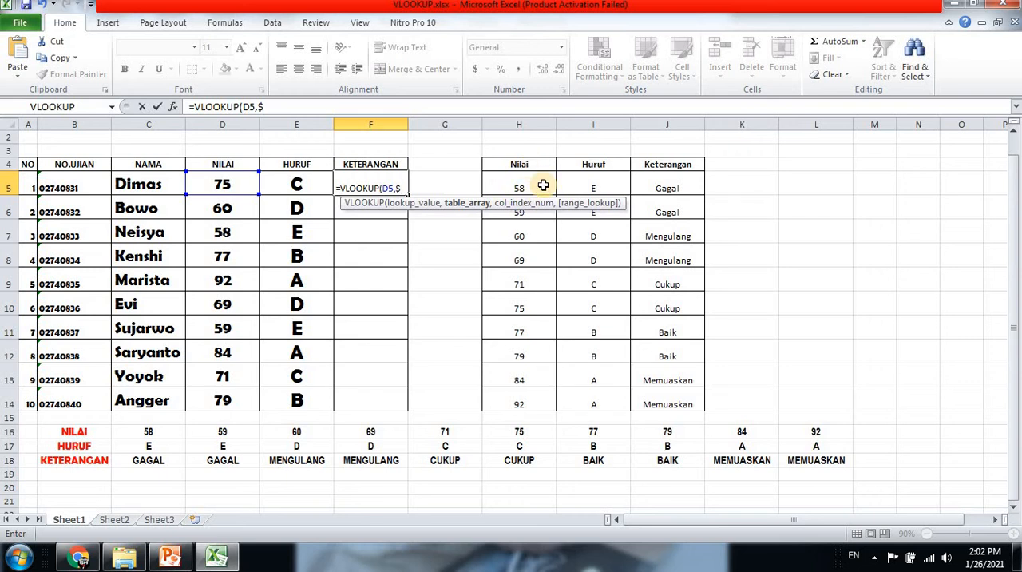
Enter the absolute range $H$5:$J$14 as the Keterangan formula's table array
{"action": "type", "text": "H"}
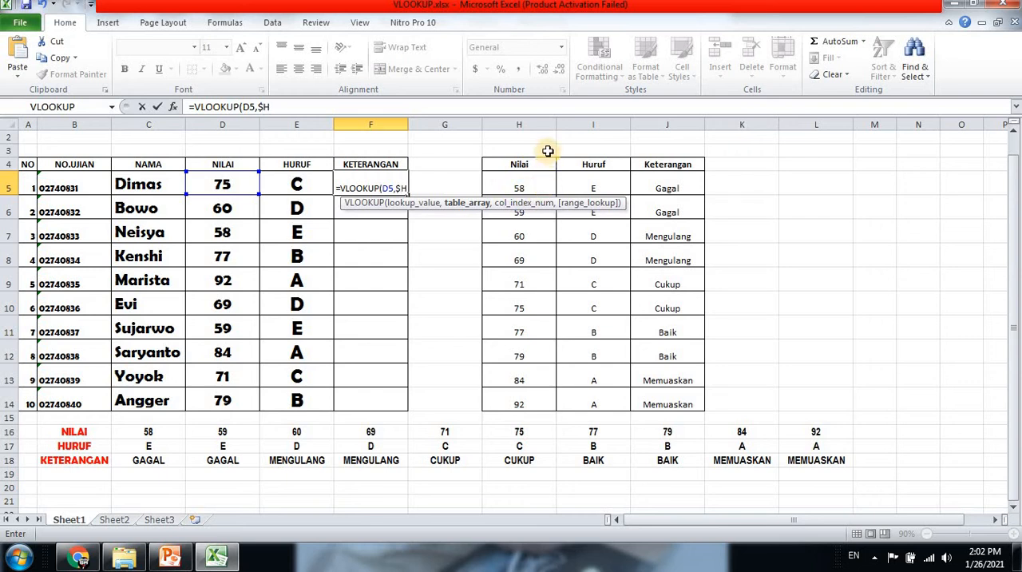
{"action": "type", "text": "$5:$J"}
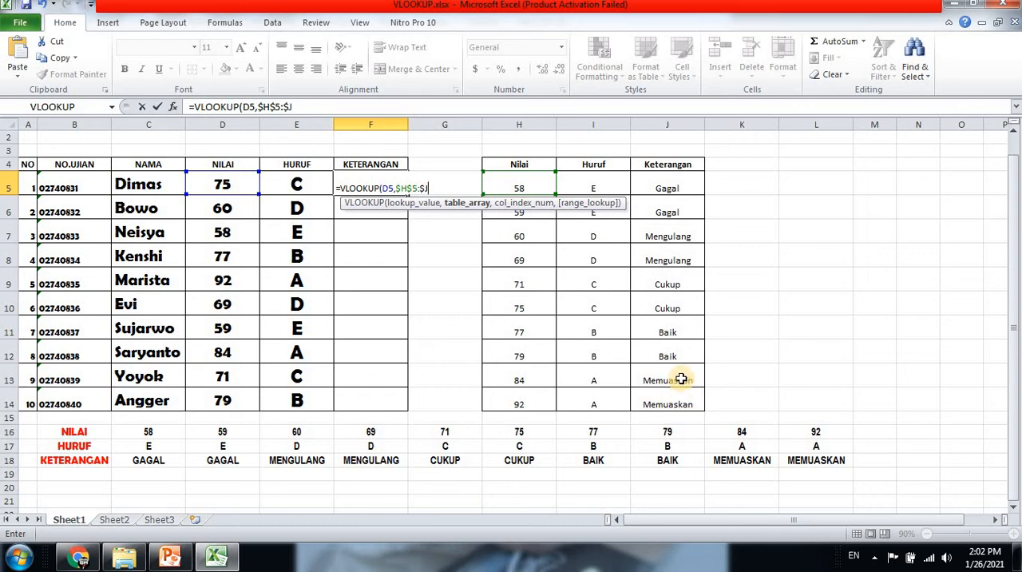
{"action": "type", "text": "15"}
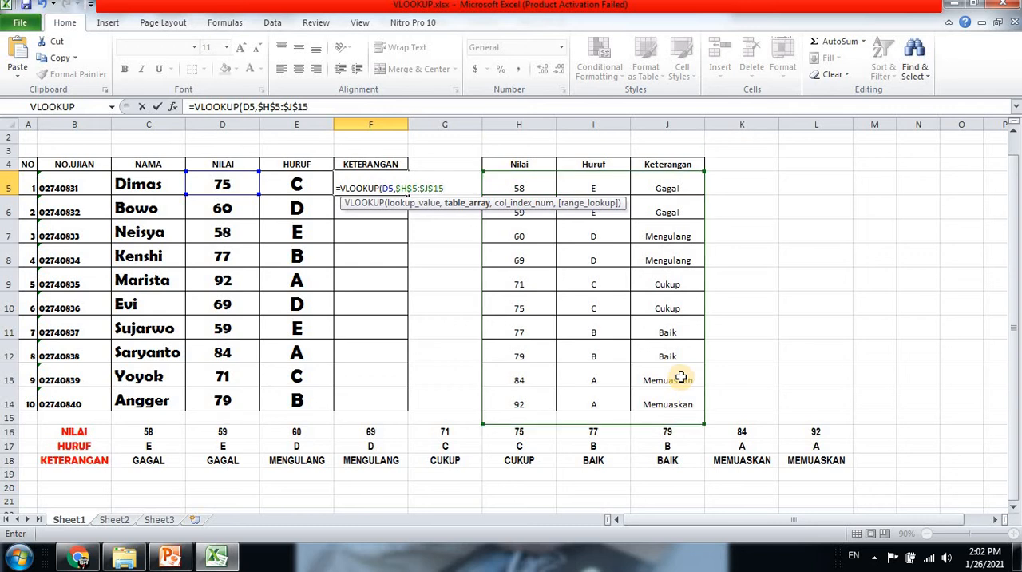
{"action": "key", "text": "BackSpace"}
{"action": "type", "text": "4"}
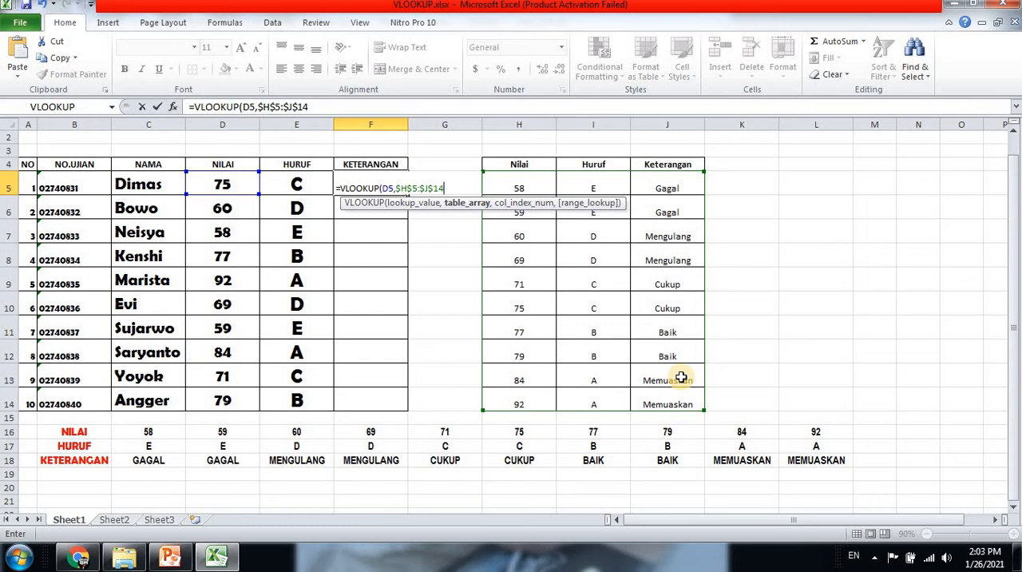
{"action": "type", "text": ","}
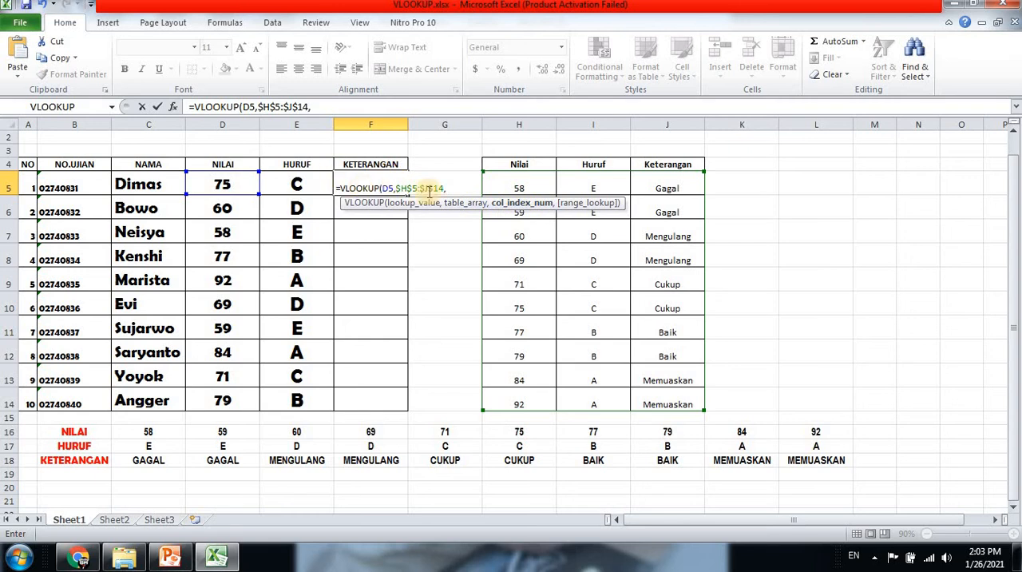
{"action": "type", "text": "2"}
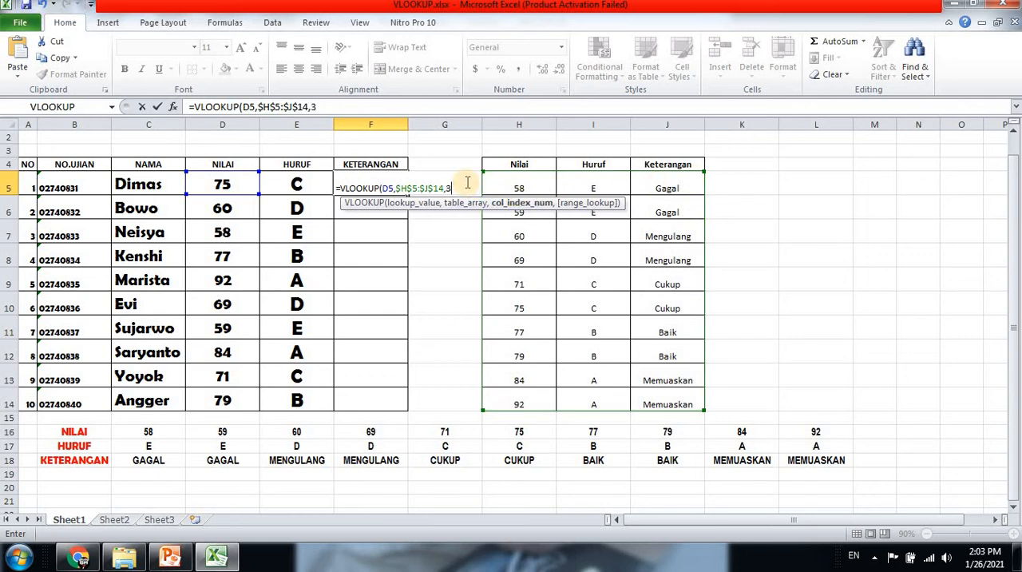
Complete the formula with column index 3 and FALSE for exact match, and enter it
{"action": "type", "text": ",FALSE"}
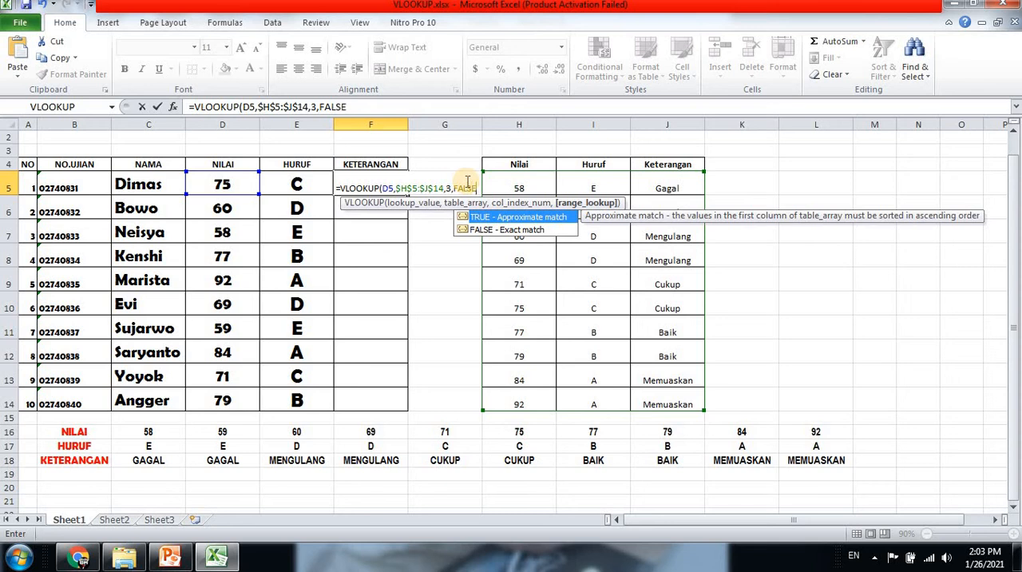
{"action": "type", "text": ")"}
{"action": "key", "text": "Return"}
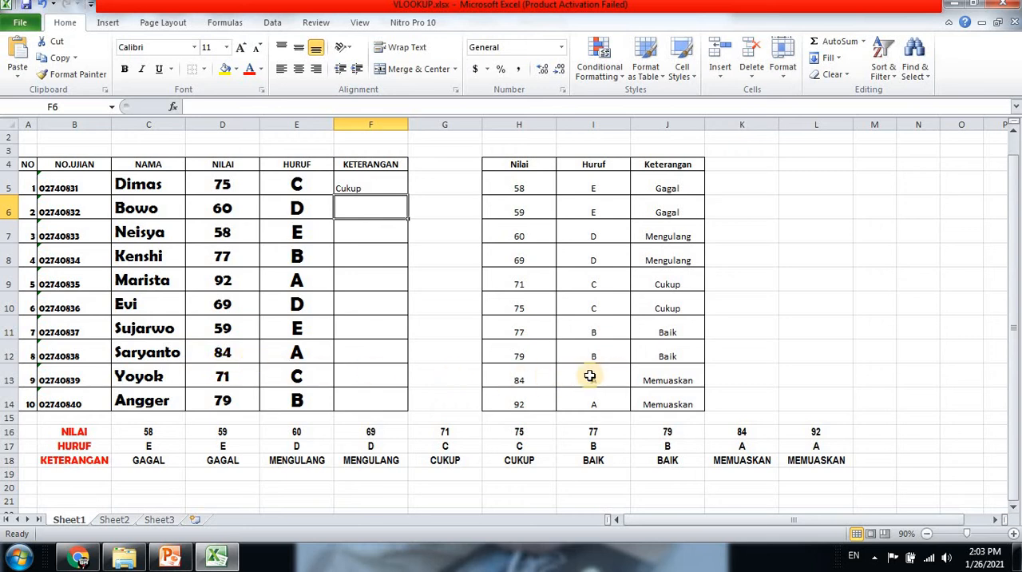
Fill the F5 formula down through F14 and center-align the Keterangan cells
{"action": "left_click", "coordinate": [393, 193]}
{"action": "left_click_drag", "start_coordinate": [408, 195], "coordinate": [406, 408]}
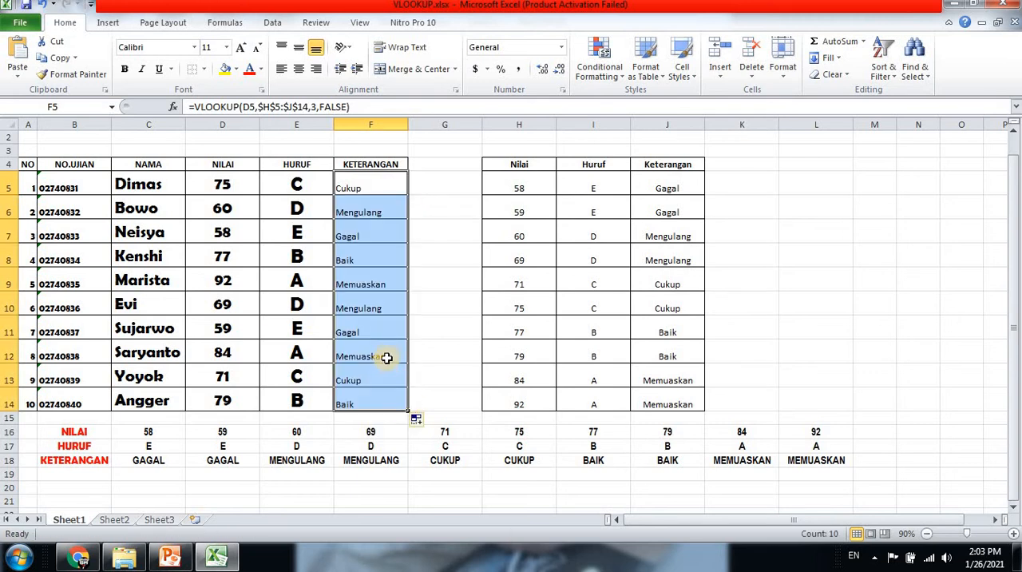
{"action": "left_click", "coordinate": [297, 70]}
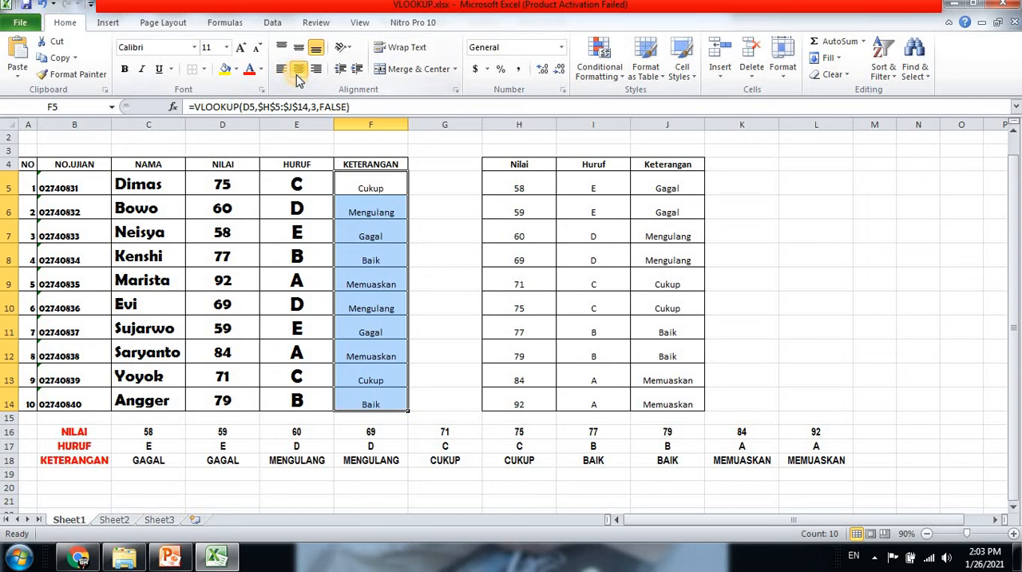
{"action": "left_click", "coordinate": [423, 202]}
{"action": "left_click", "coordinate": [372, 191]}
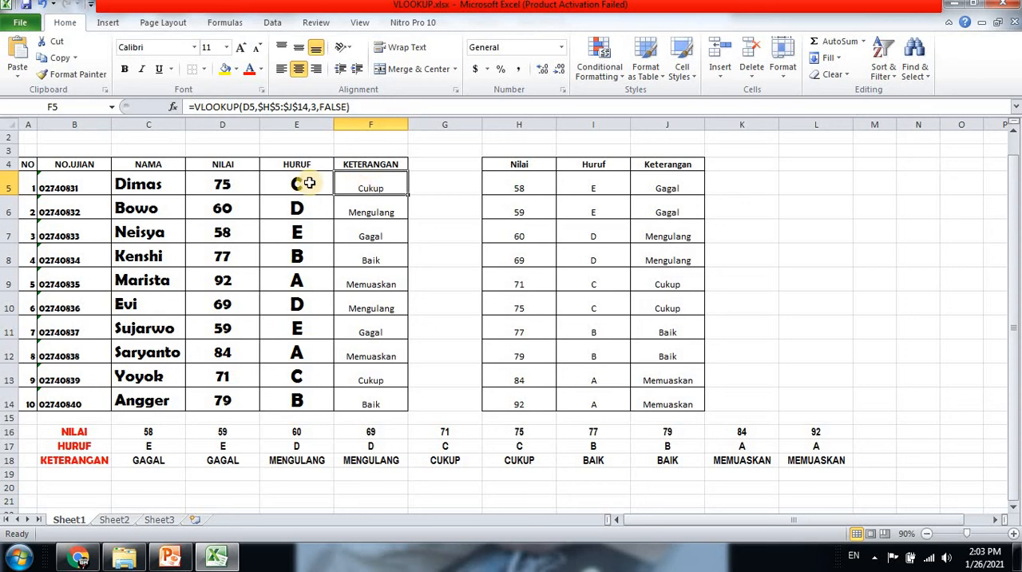
Clear the contents of the Huruf and Keterangan cells in E5:F14
{"action": "left_click_drag", "start_coordinate": [295, 183], "coordinate": [365, 392]}
{"action": "key", "text": "Delete"}
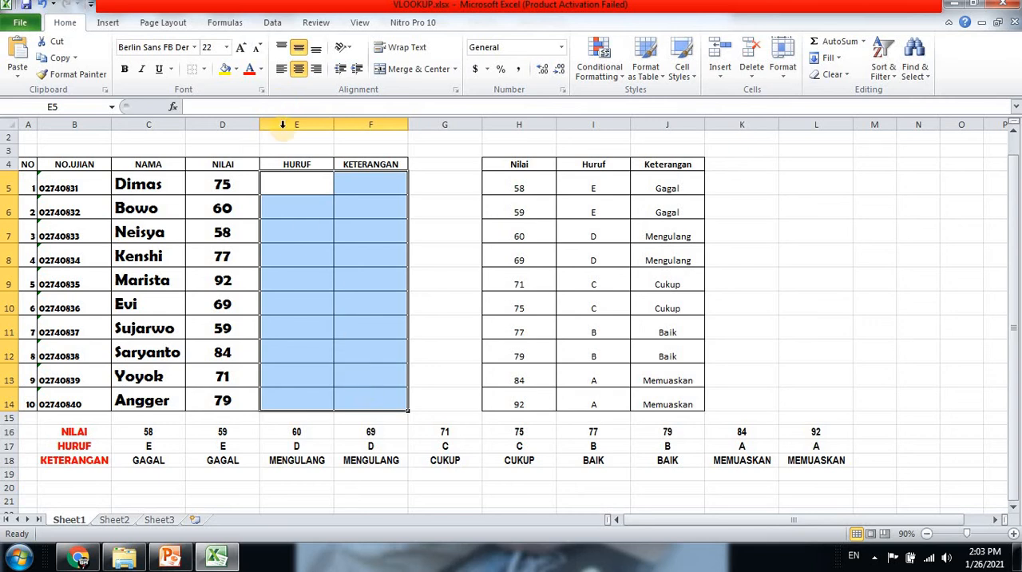
{"action": "left_click", "coordinate": [287, 182]}
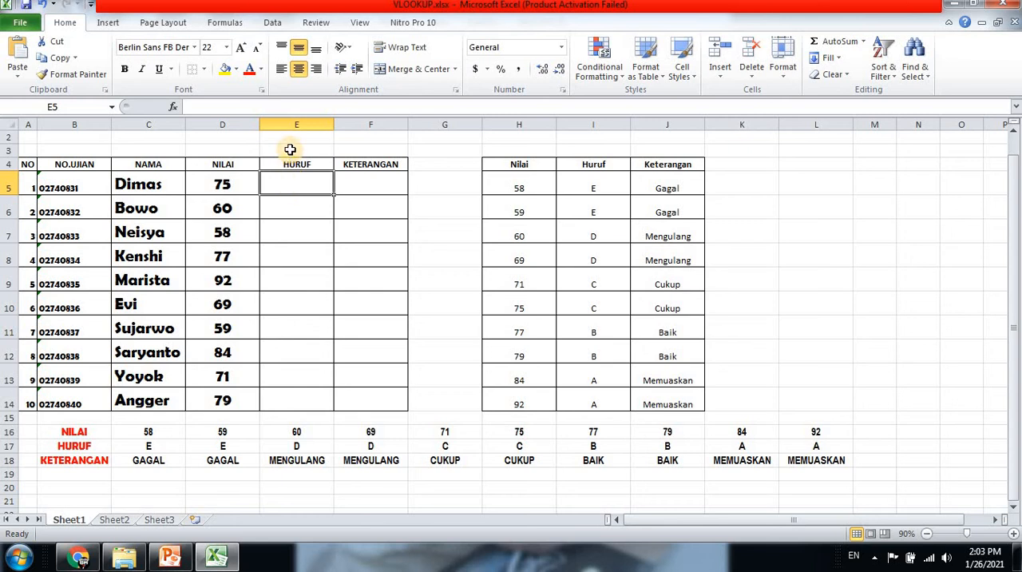
Apply all borders to the horizontal lookup table in B16:L18
{"action": "left_click_drag", "start_coordinate": [52, 435], "coordinate": [837, 463]}
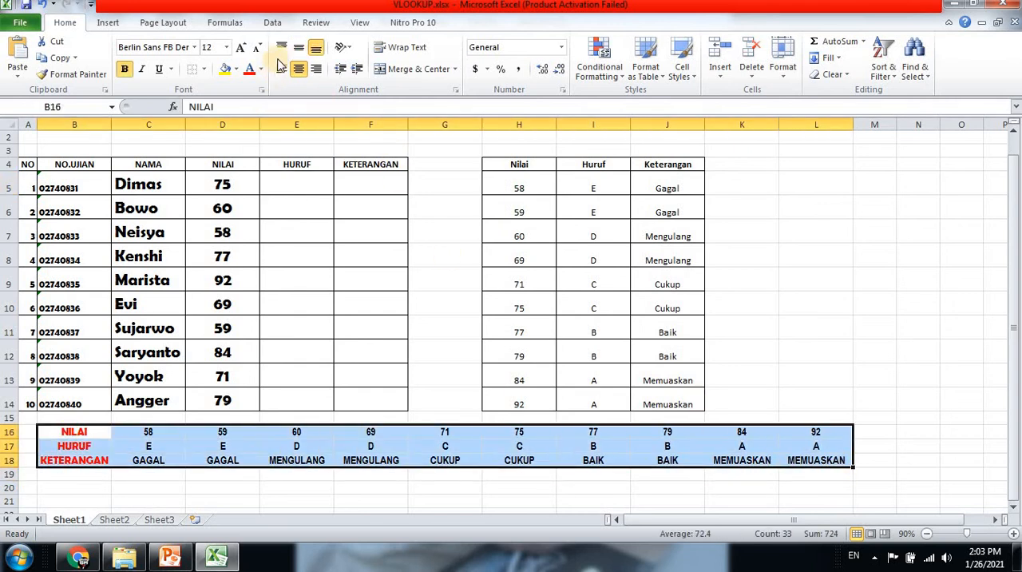
{"action": "left_click", "coordinate": [205, 69]}
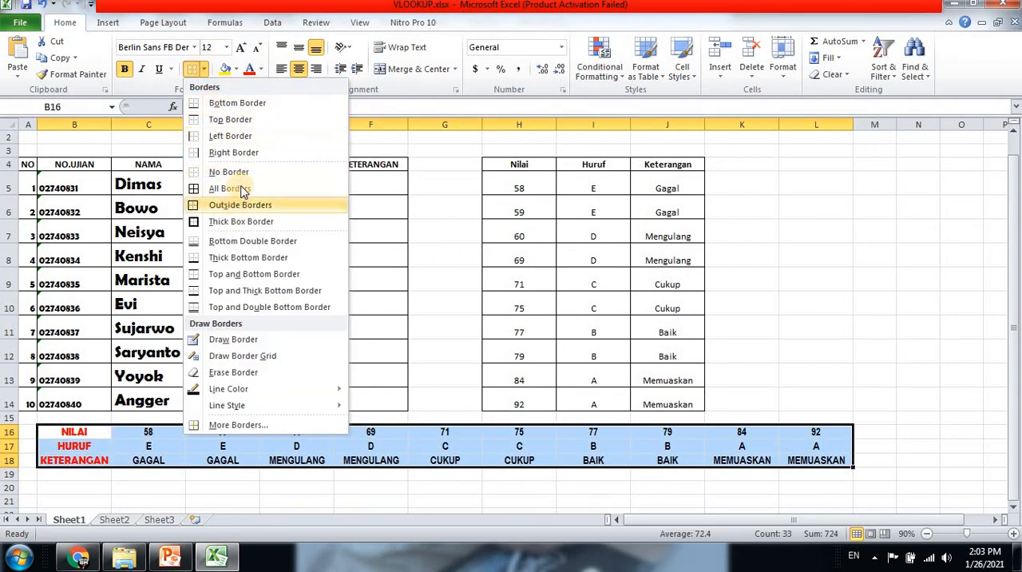
{"action": "left_click", "coordinate": [317, 234]}
{"action": "left_click", "coordinate": [296, 187]}
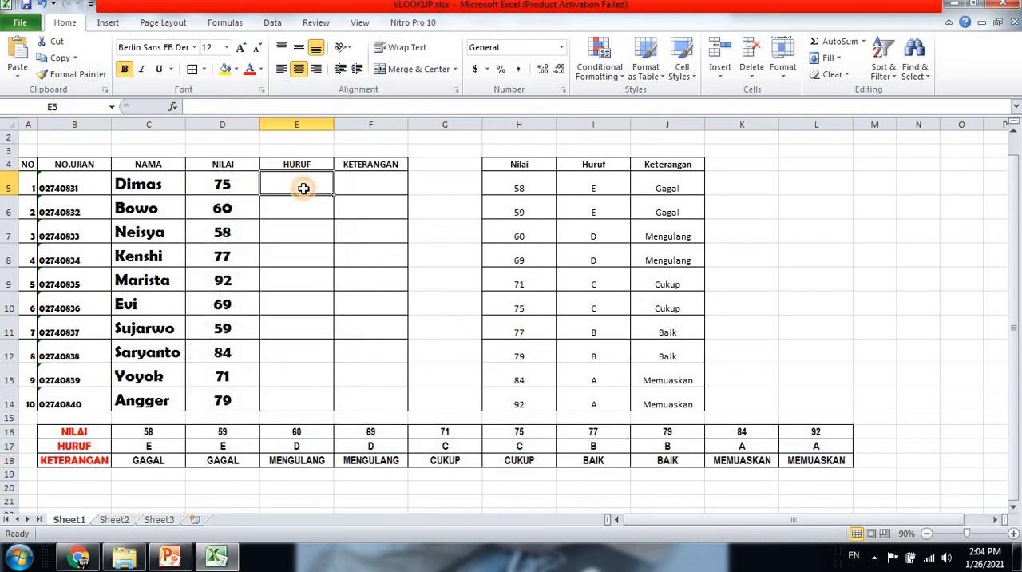
{"action": "left_click_drag", "start_coordinate": [62, 431], "coordinate": [854, 474]}
Start an HLOOKUP formula in E5 with D5 as the lookup value
{"action": "left_click", "coordinate": [281, 190]}
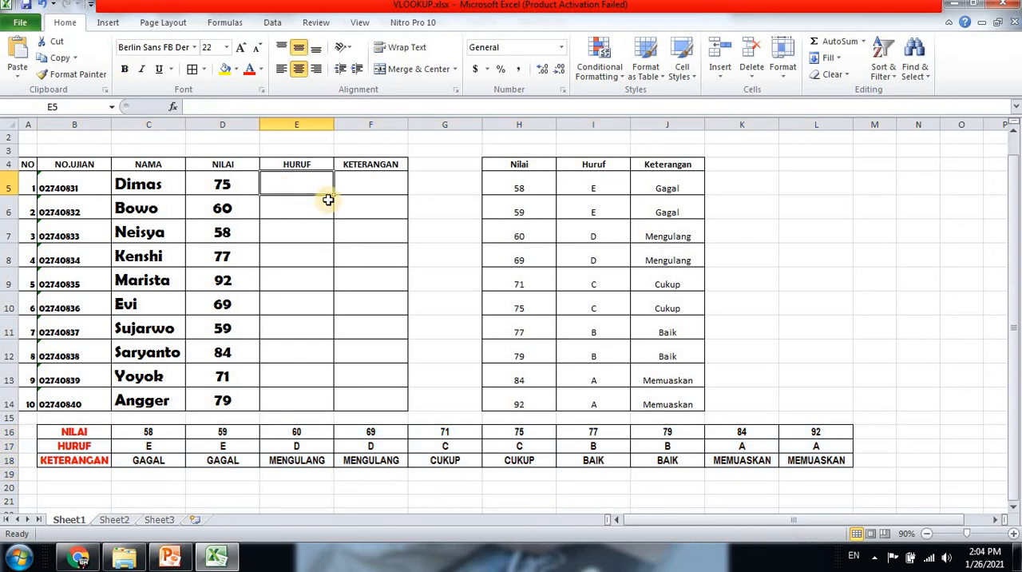
{"action": "type", "text": "=HLOO"}
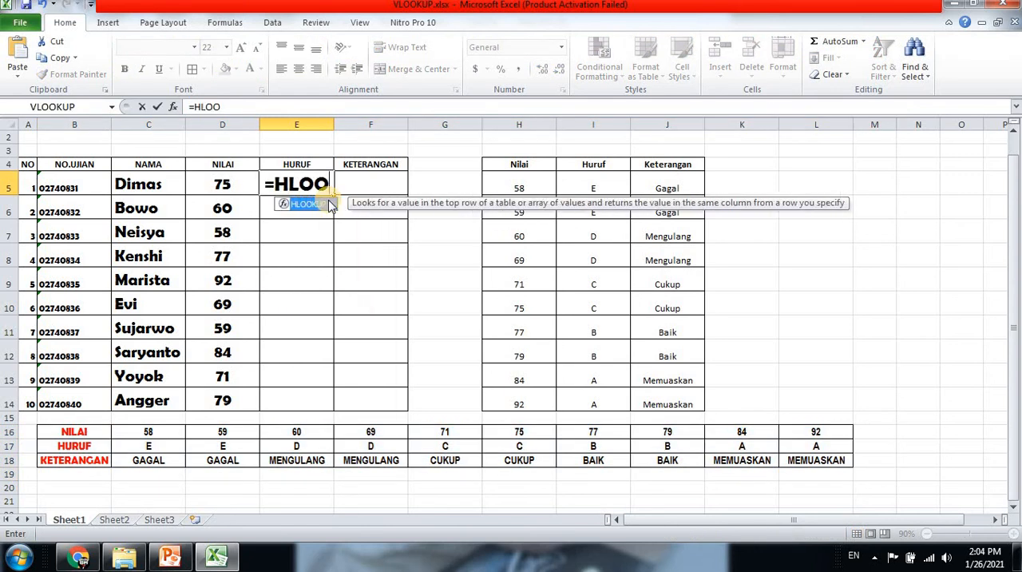
{"action": "type", "text": "KUP("}
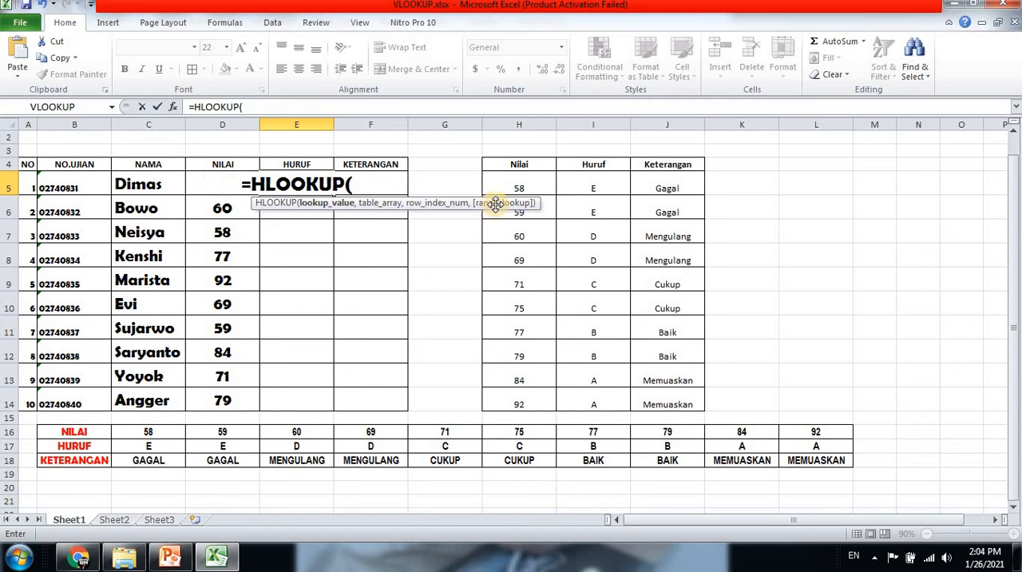
{"action": "type", "text": "D"}
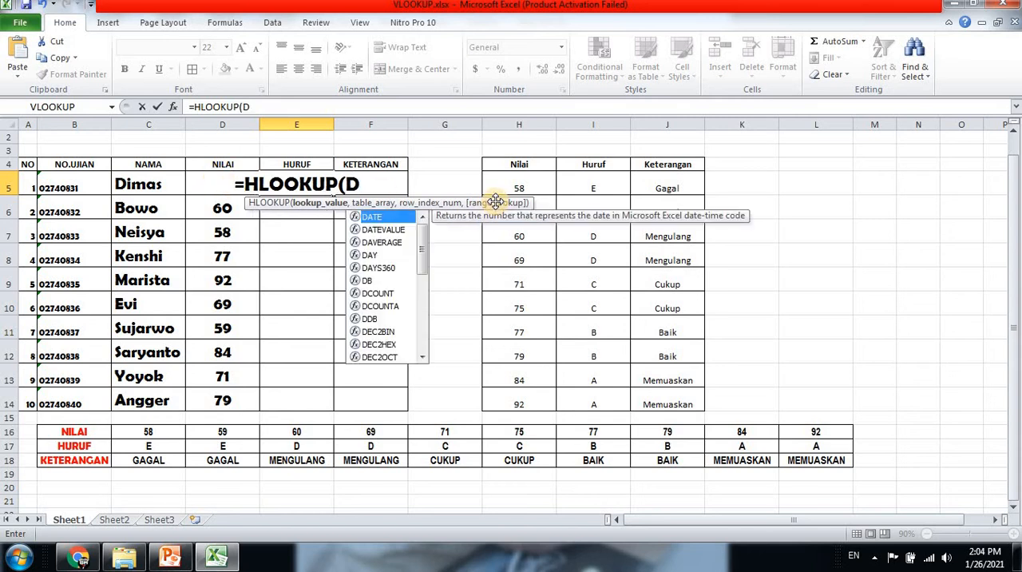
{"action": "key", "text": "BackSpace"}
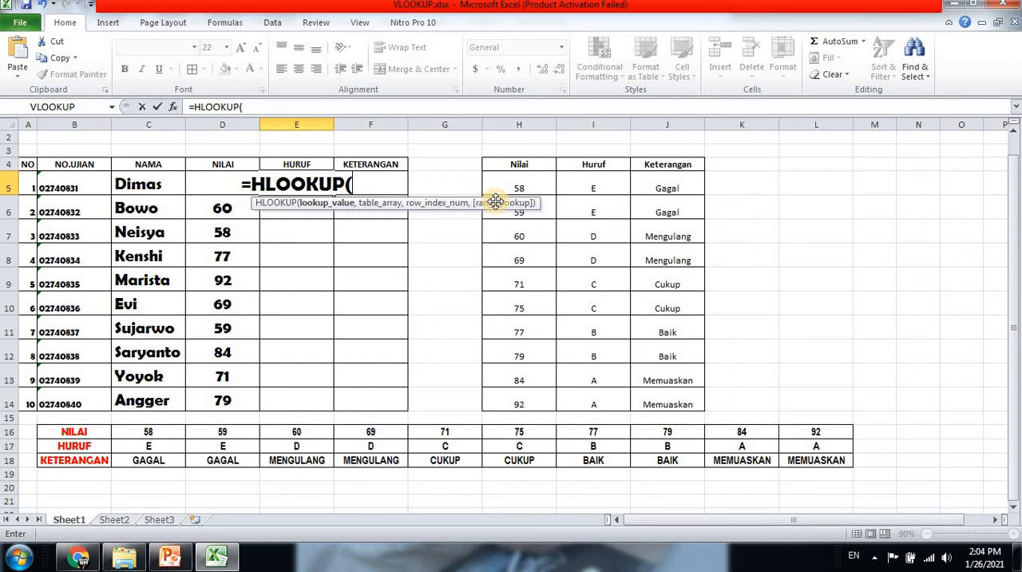
{"action": "type", "text": "D5"}
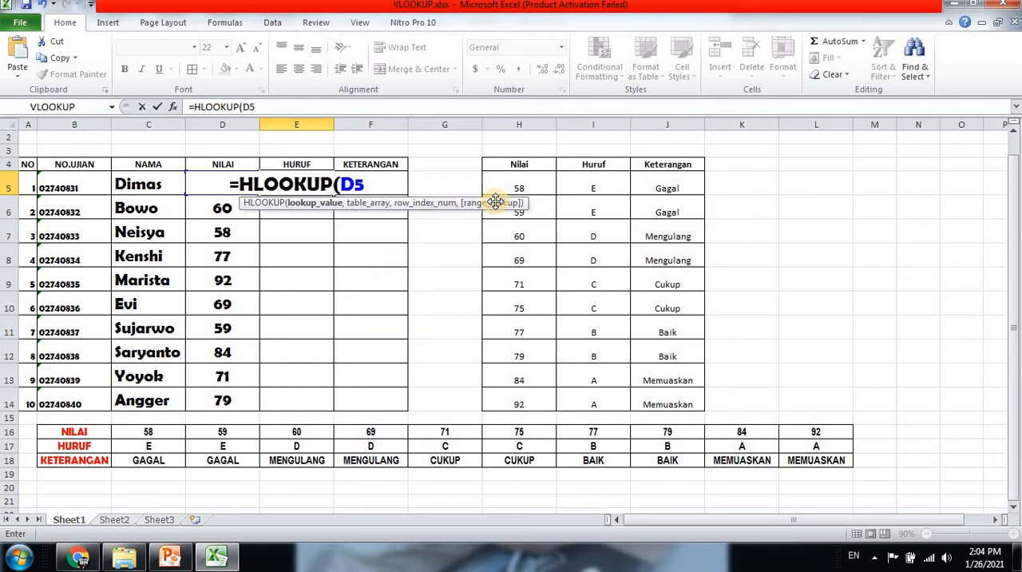
{"action": "type", "text": ","}
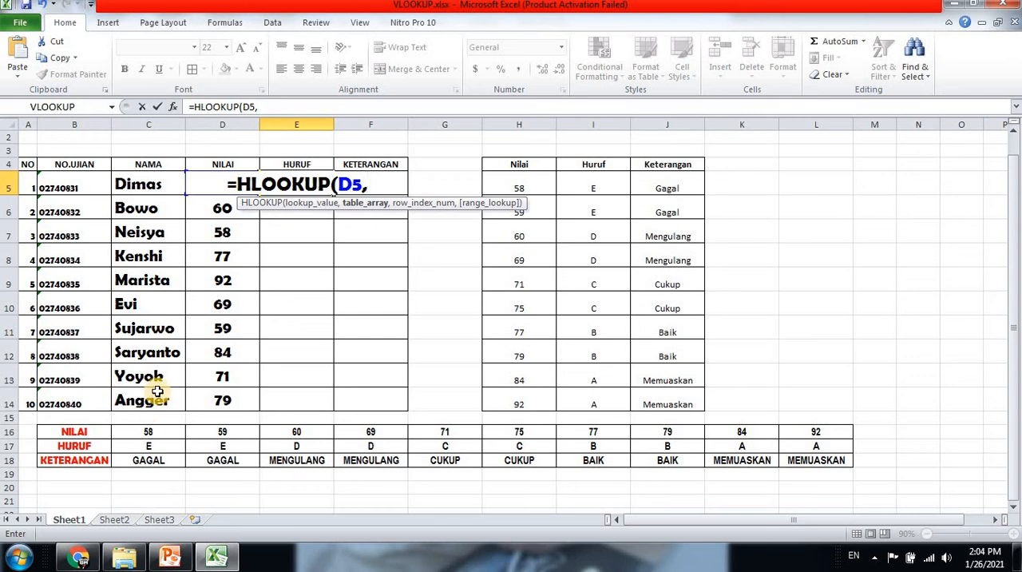
Add the absolute range $C$16:$L$18 as the HLOOKUP table array
{"action": "type", "text": "$"}
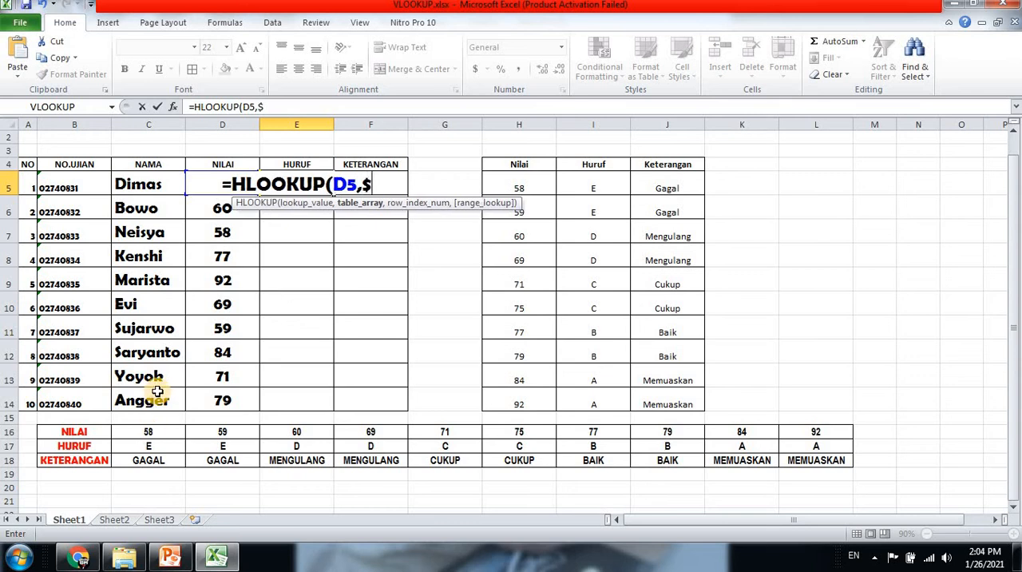
{"action": "type", "text": "C"}
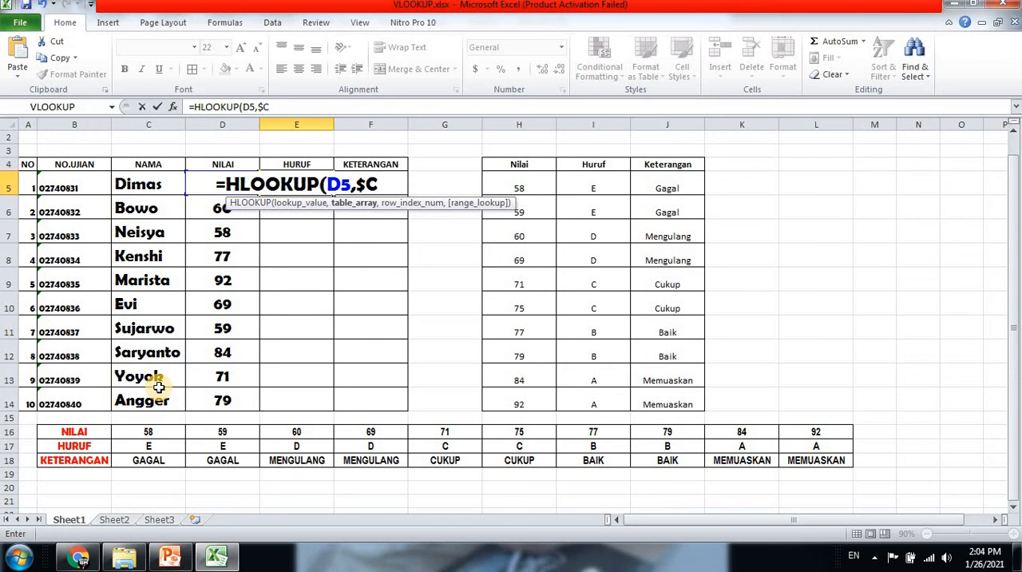
{"action": "type", "text": "$1"}
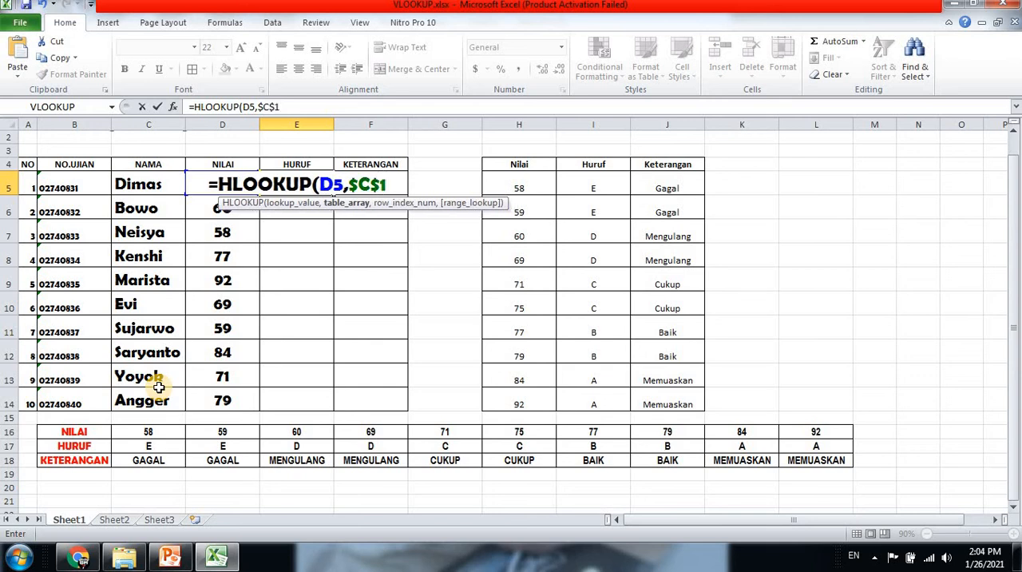
{"action": "type", "text": "6"}
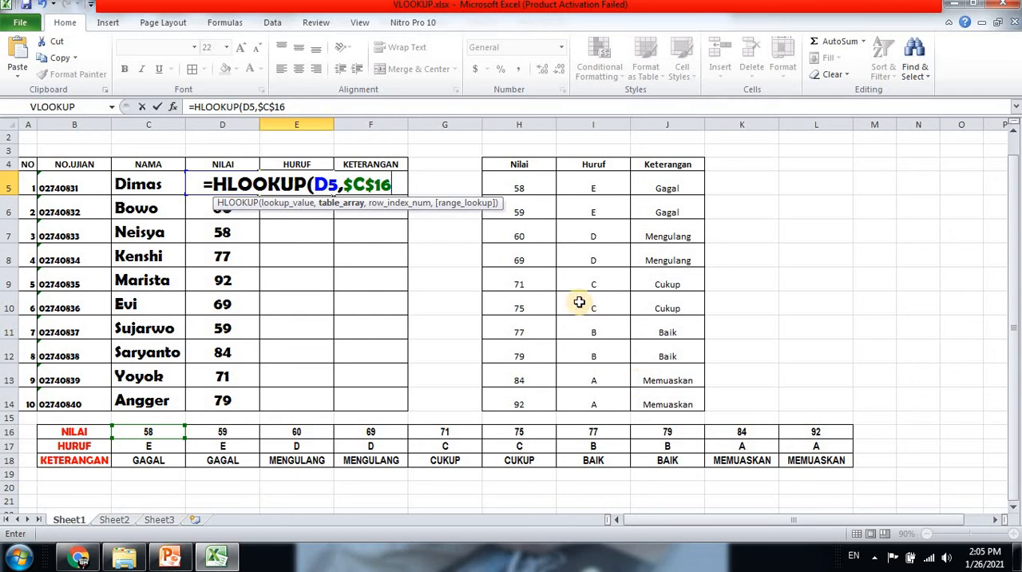
{"action": "type", "text": ":L"}
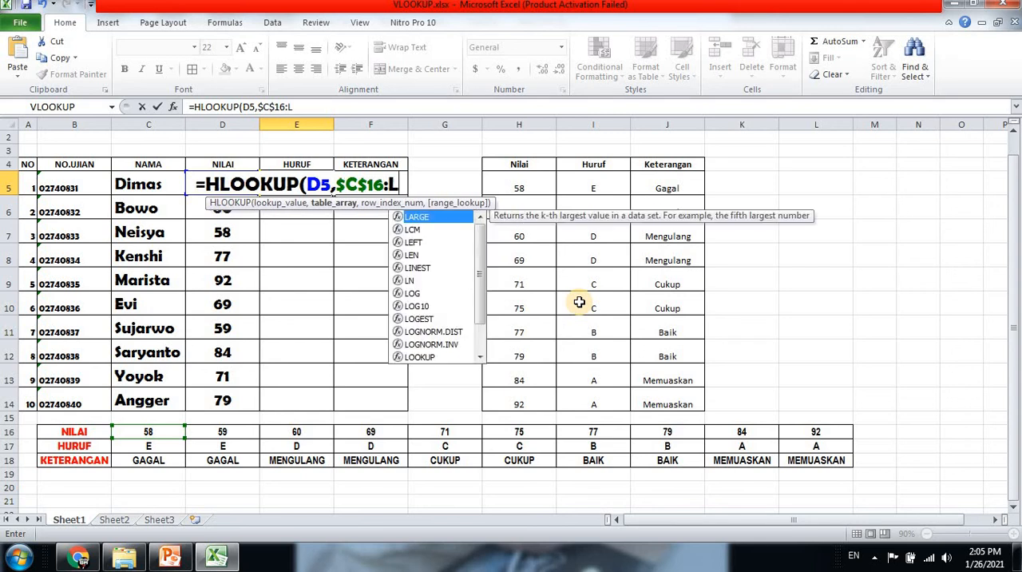
{"action": "key", "text": "BackSpace"}
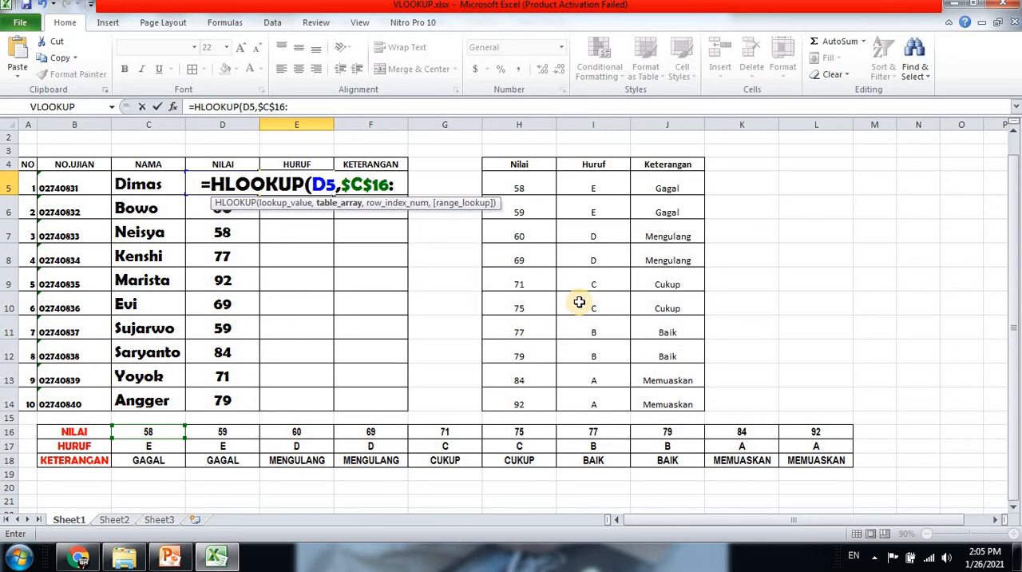
{"action": "type", "text": "$L"}
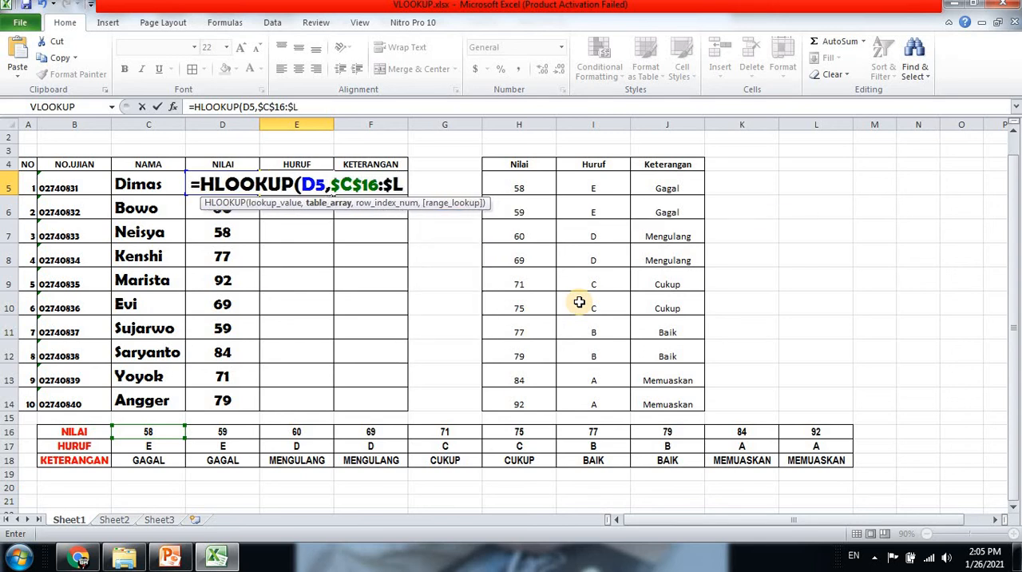
{"action": "type", "text": "$18"}
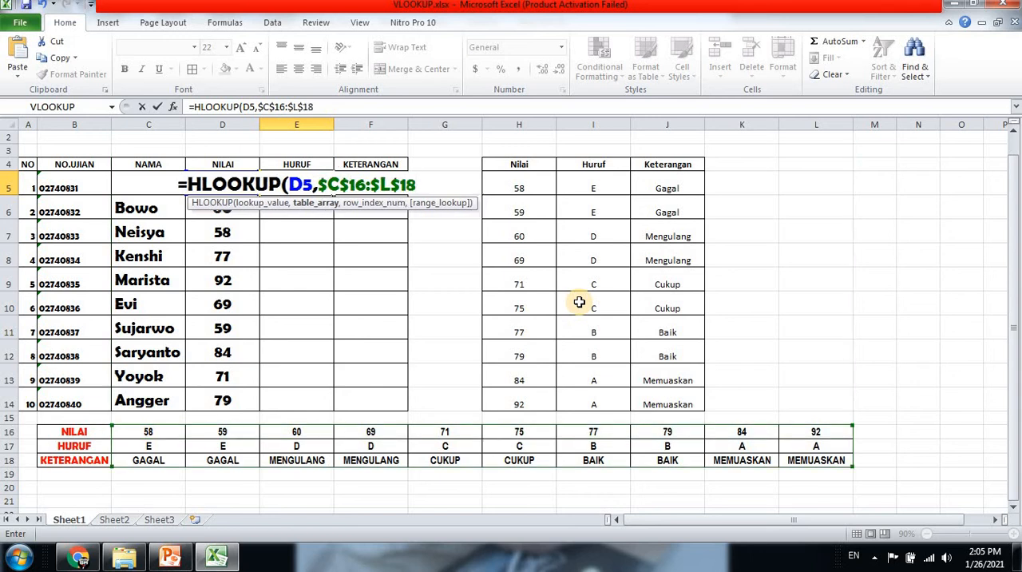
{"action": "type", "text": ","}
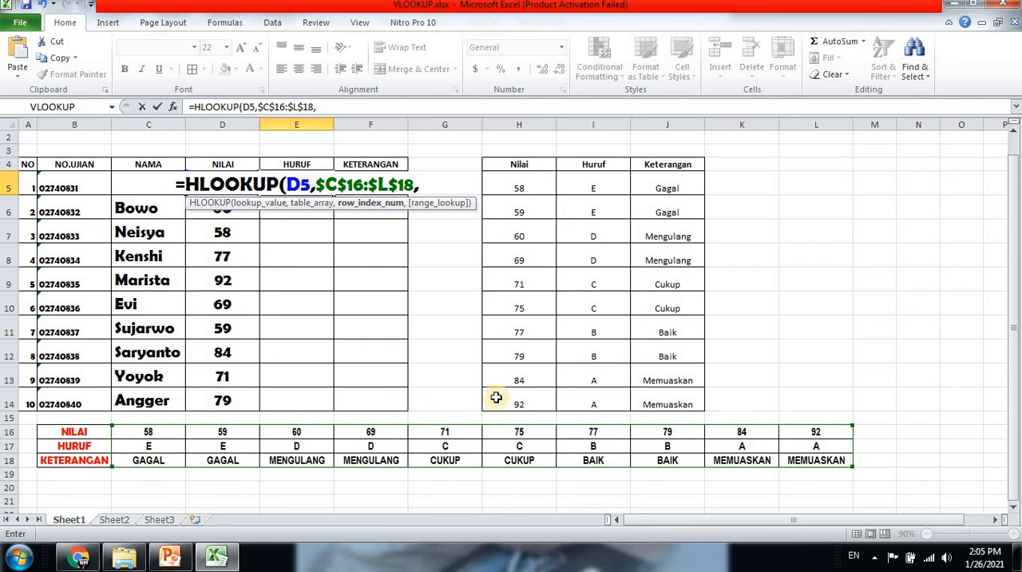
Complete the E5 HLOOKUP with row index 2 and FALSE for exact match, and enter it
{"action": "type", "text": "2,FALSE"}
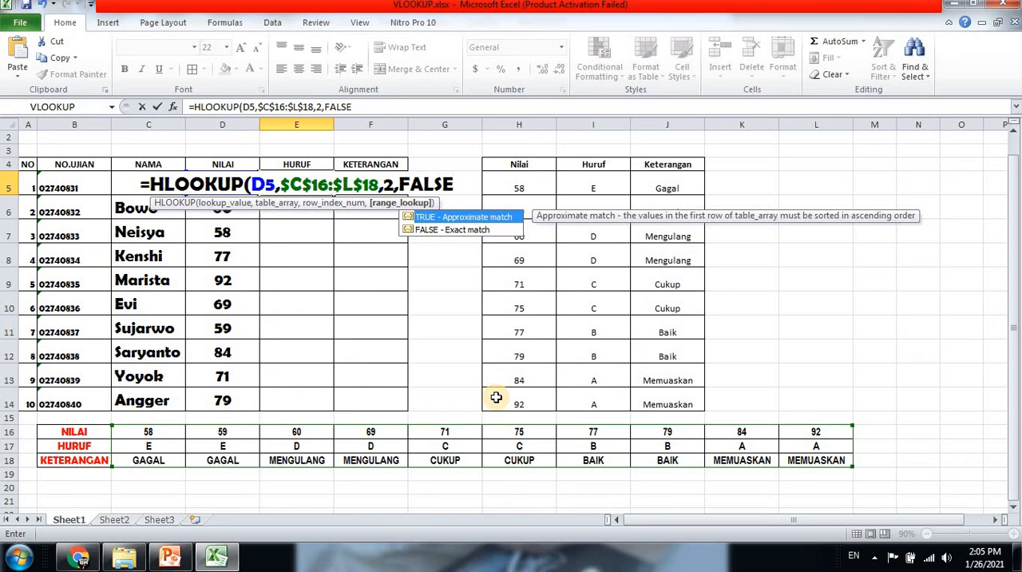
{"action": "type", "text": ")"}
{"action": "key", "text": "Return"}
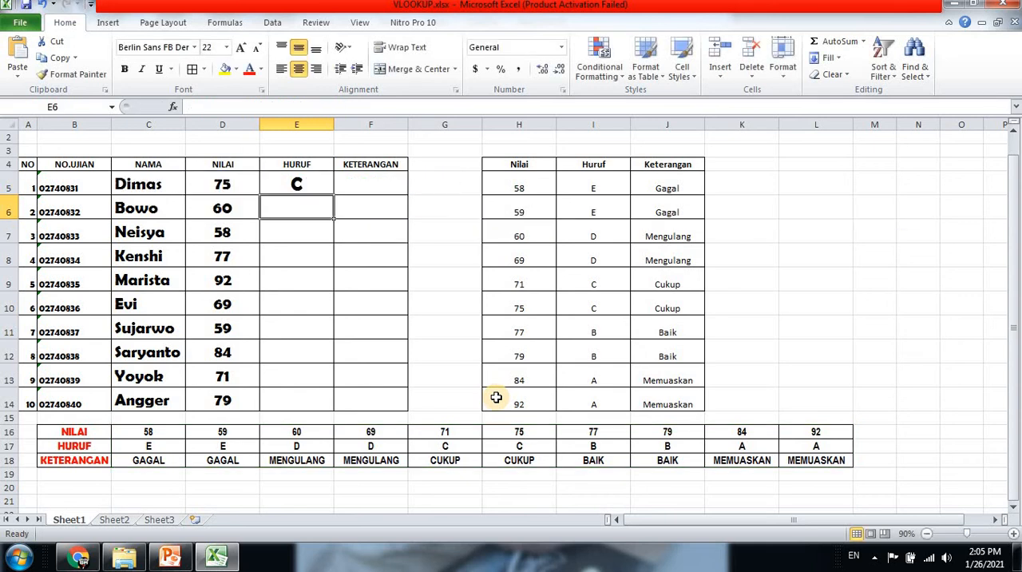
Fill the E5 formula down through E14
{"action": "left_click", "coordinate": [312, 184]}
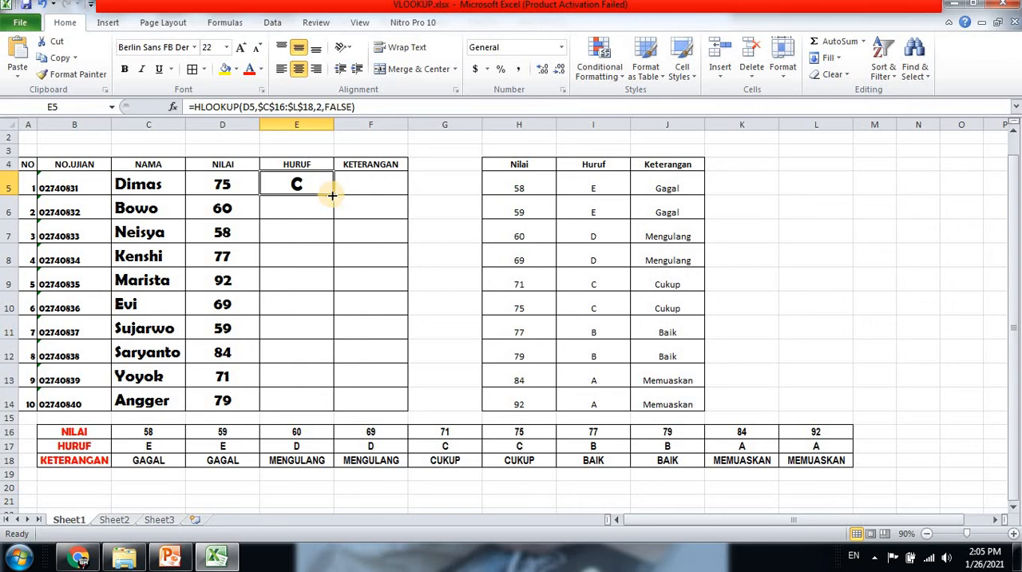
{"action": "left_click_drag", "start_coordinate": [331, 195], "coordinate": [320, 401]}
{"action": "left_click", "coordinate": [371, 183]}
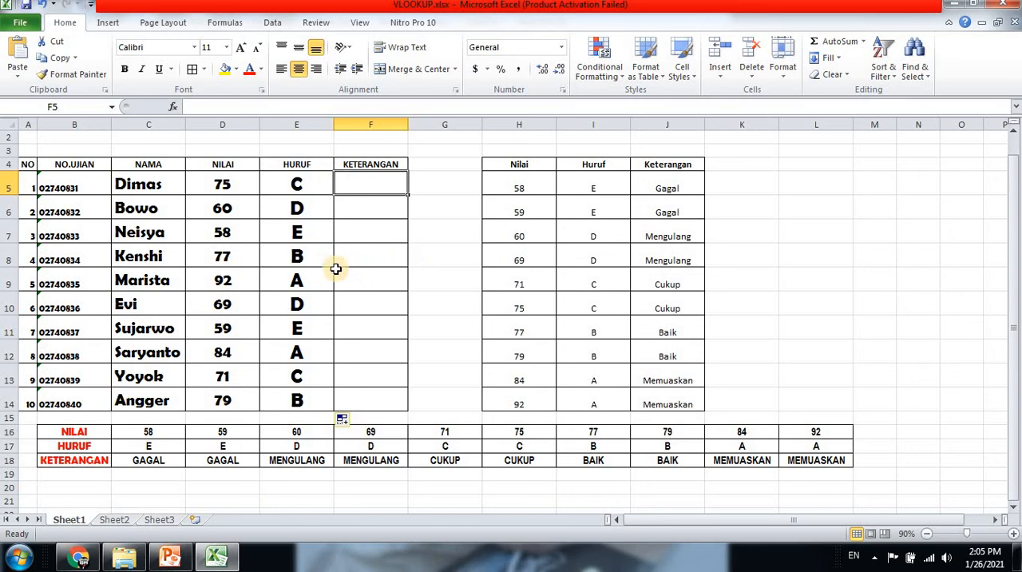
Start an HLOOKUP formula in F8 with D8 as the lookup value
{"action": "left_click", "coordinate": [374, 256]}
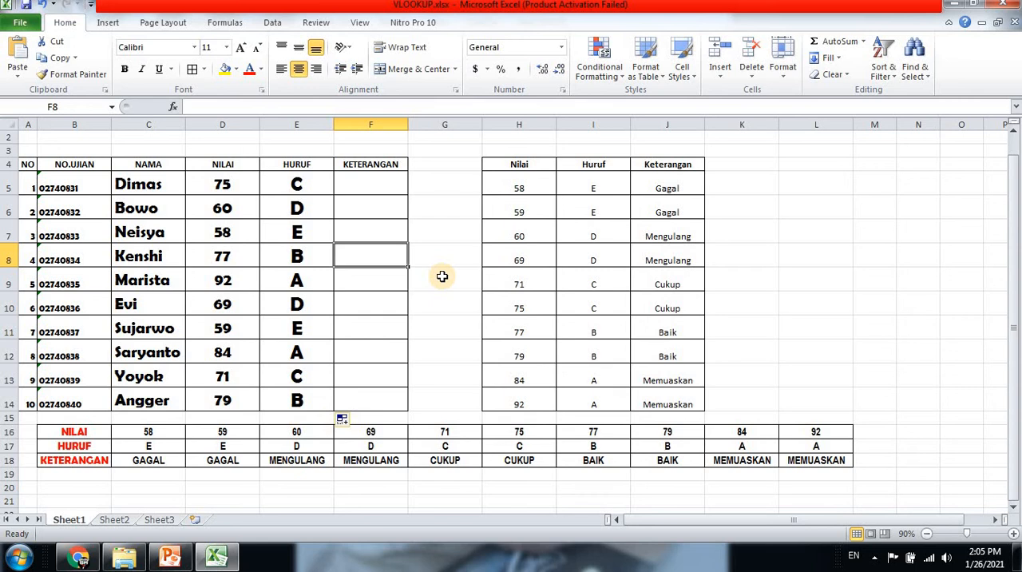
{"action": "type", "text": "="}
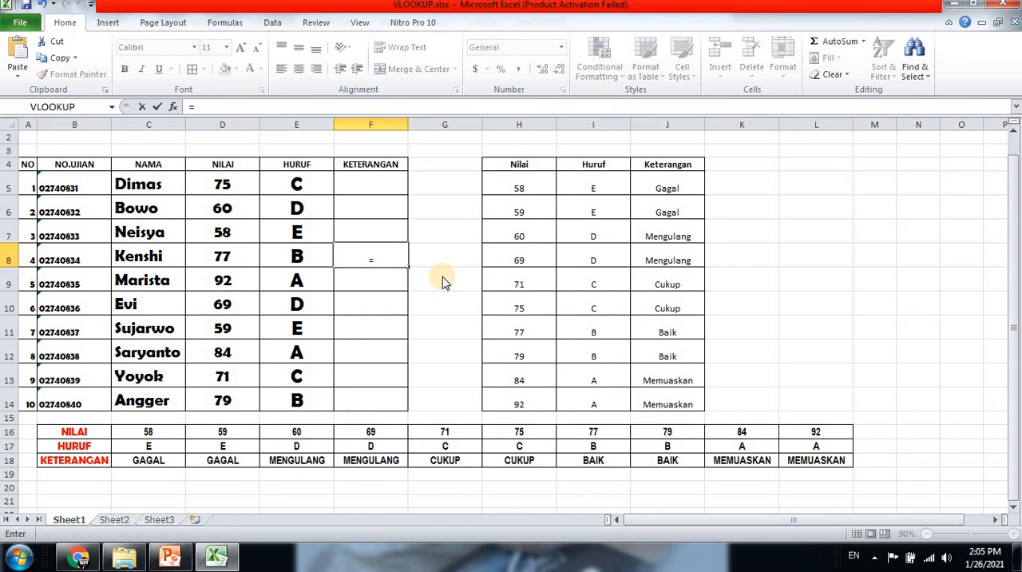
{"action": "type", "text": "HLOOKUP"}
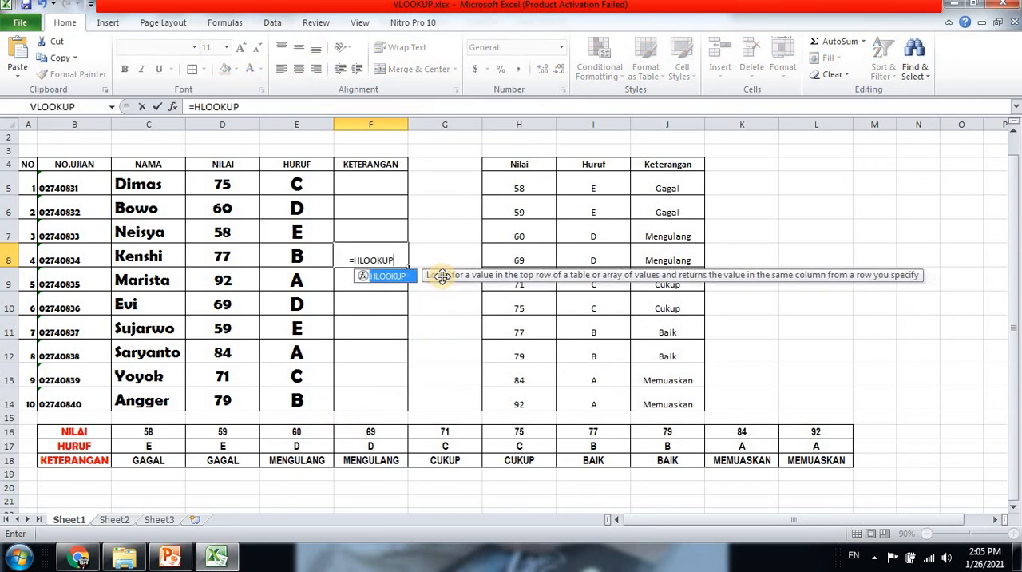
{"action": "type", "text": "("}
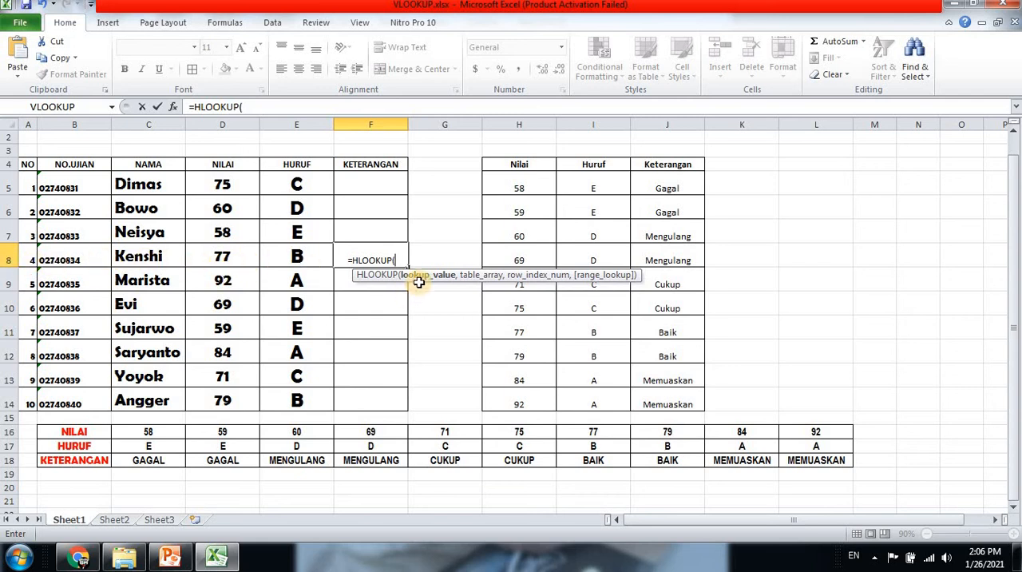
{"action": "type", "text": "D"}
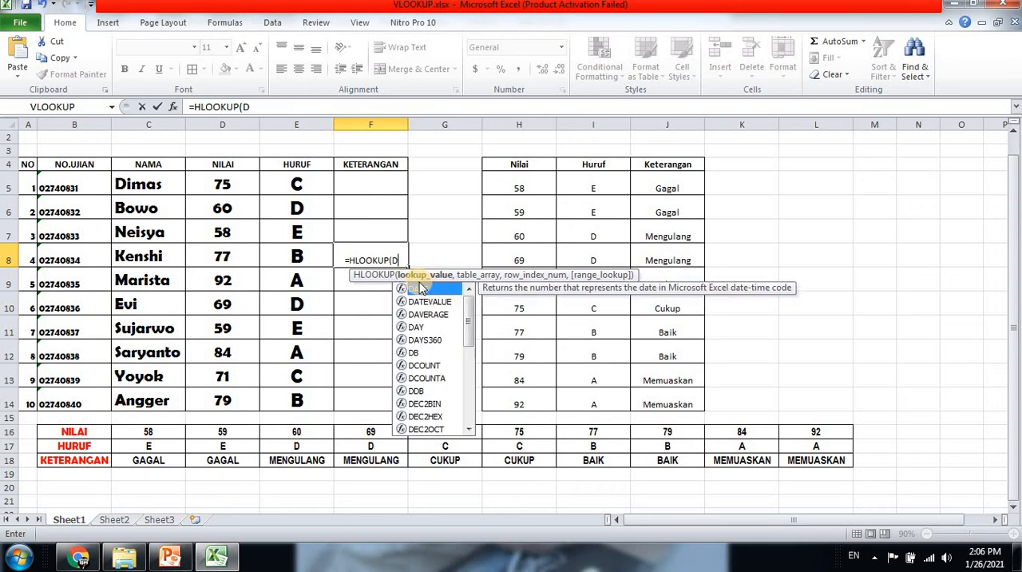
{"action": "type", "text": "8"}
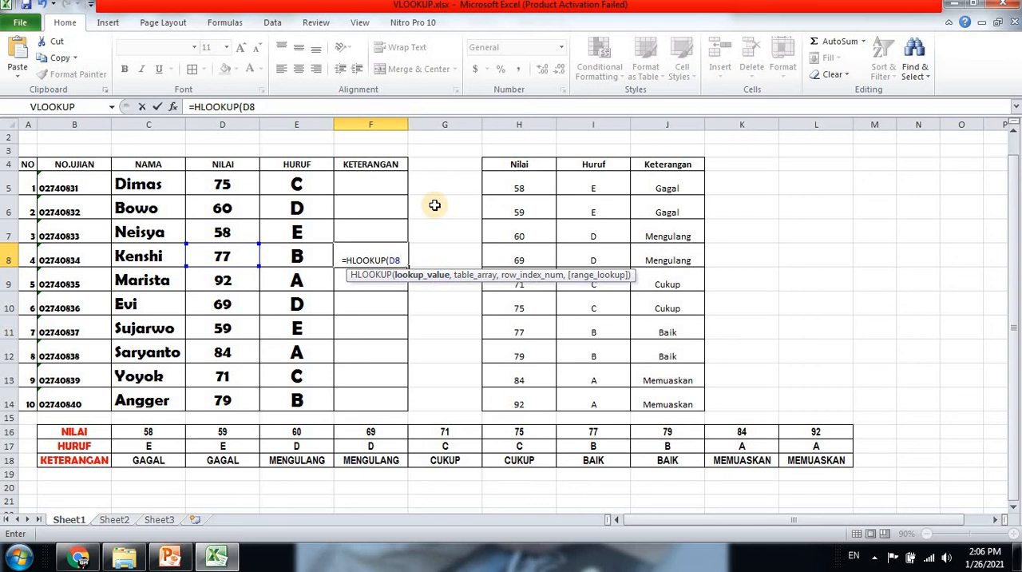
{"action": "type", "text": ","}
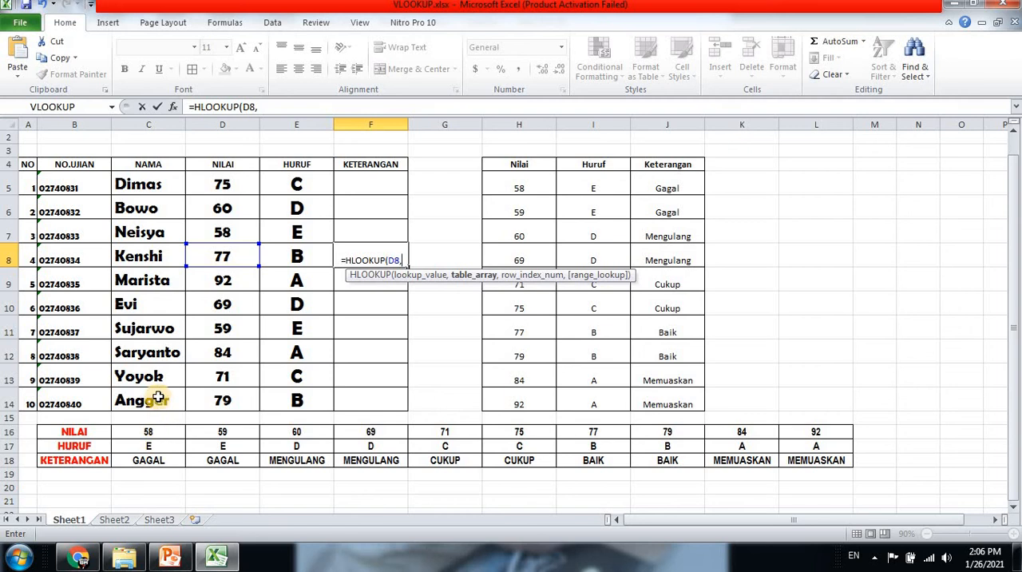
Complete the F8 HLOOKUP with table array $C$16:$L$18, row index 3 and FALSE, and enter it
{"action": "type", "text": "$"}
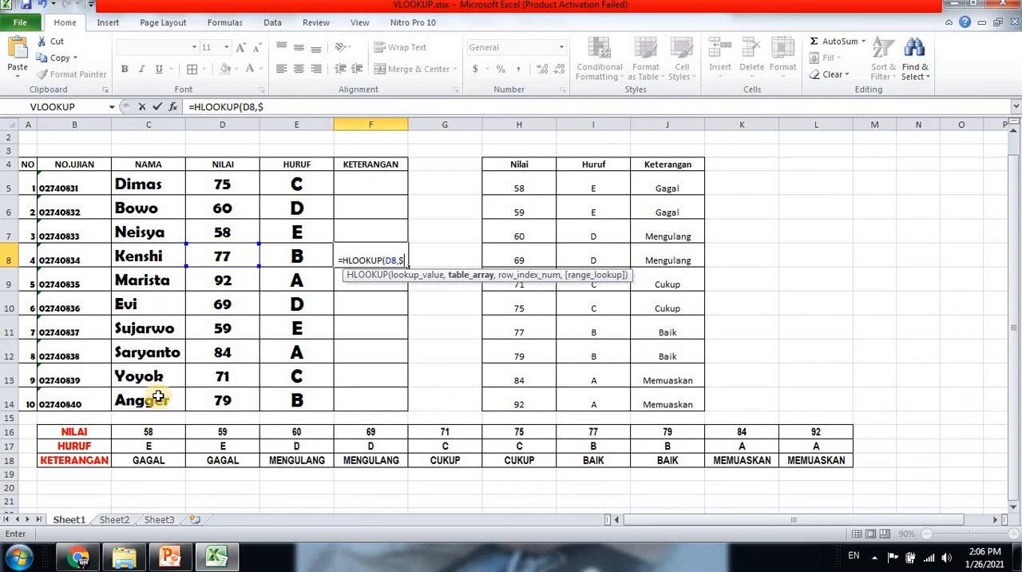
{"action": "type", "text": "C"}
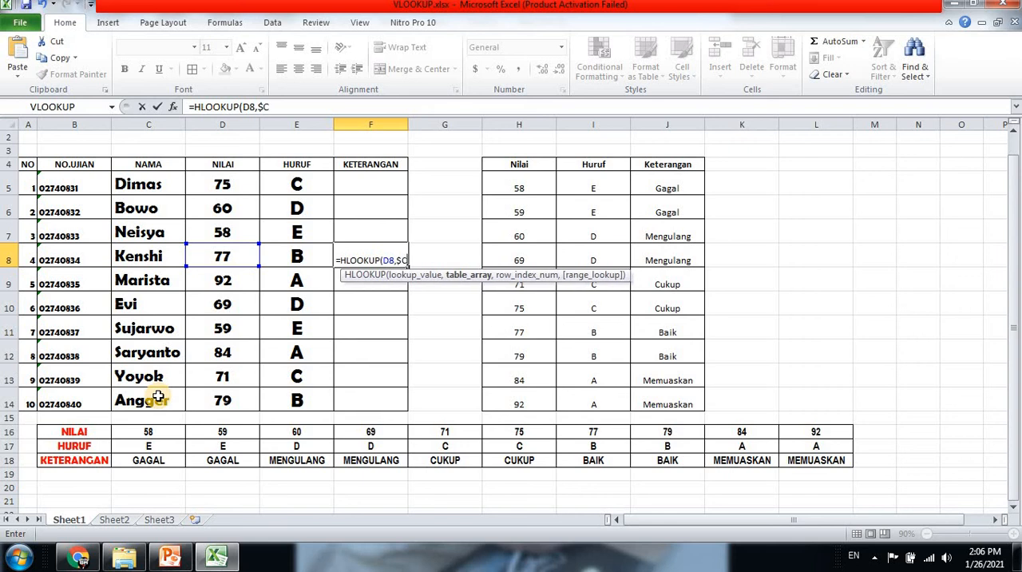
{"action": "type", "text": "$"}
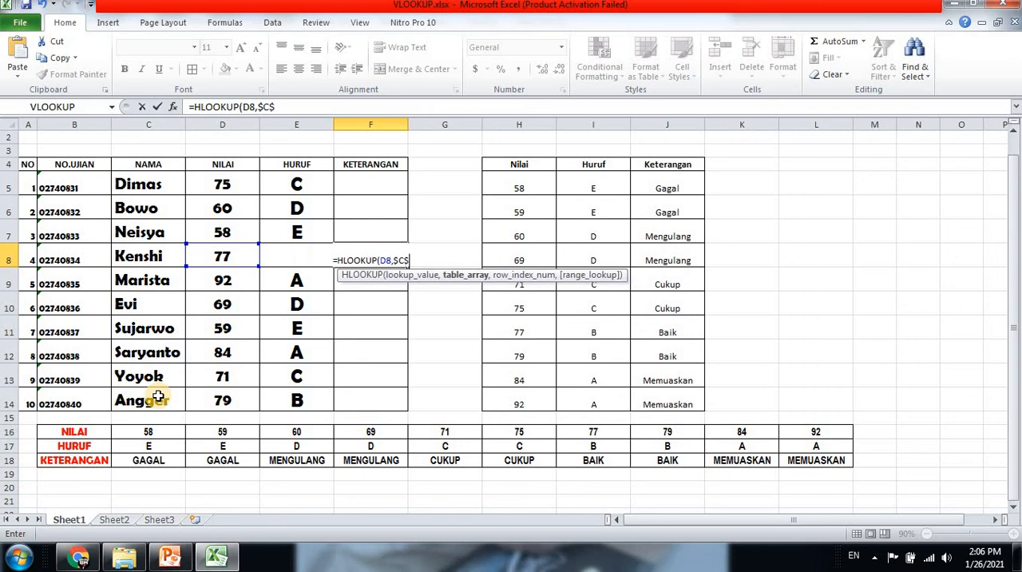
{"action": "type", "text": "16"}
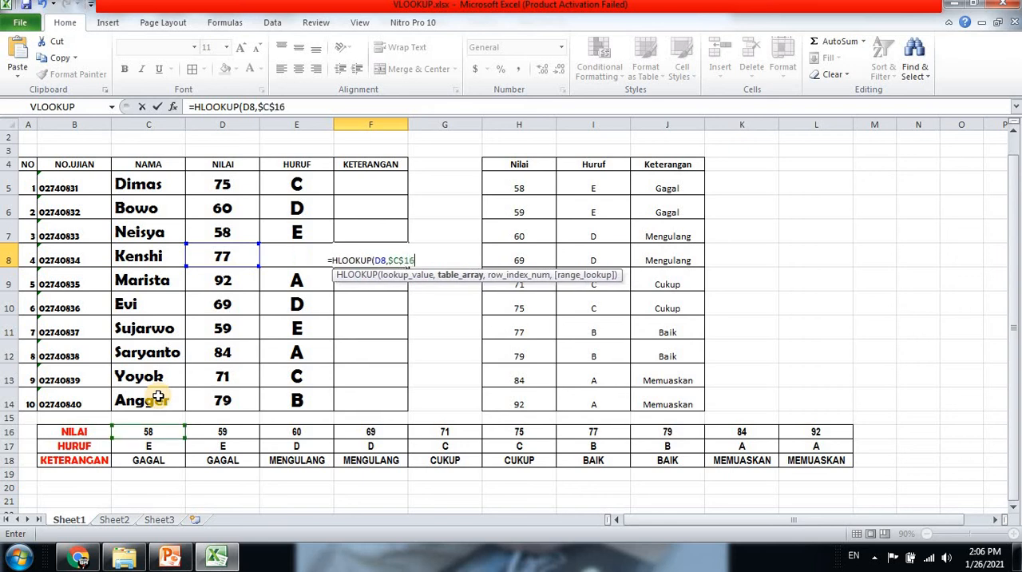
{"action": "type", "text": ":p"}
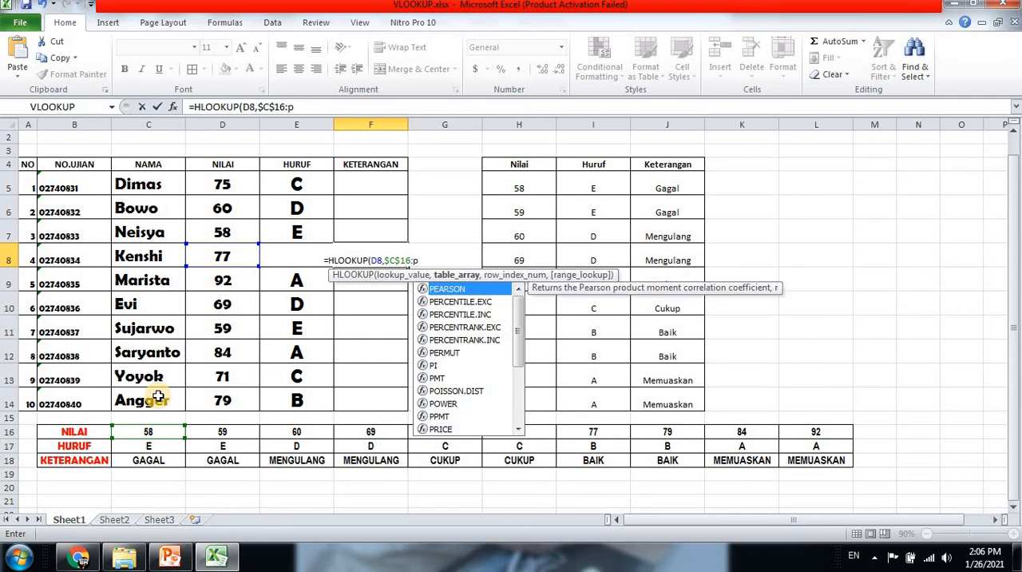
{"action": "key", "text": "BackSpace"}
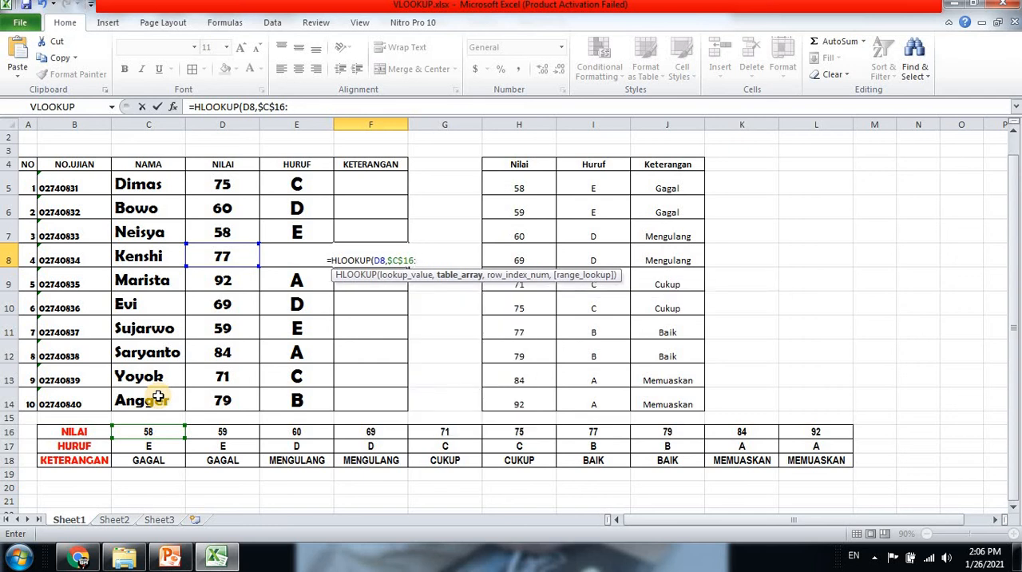
{"action": "type", "text": "$"}
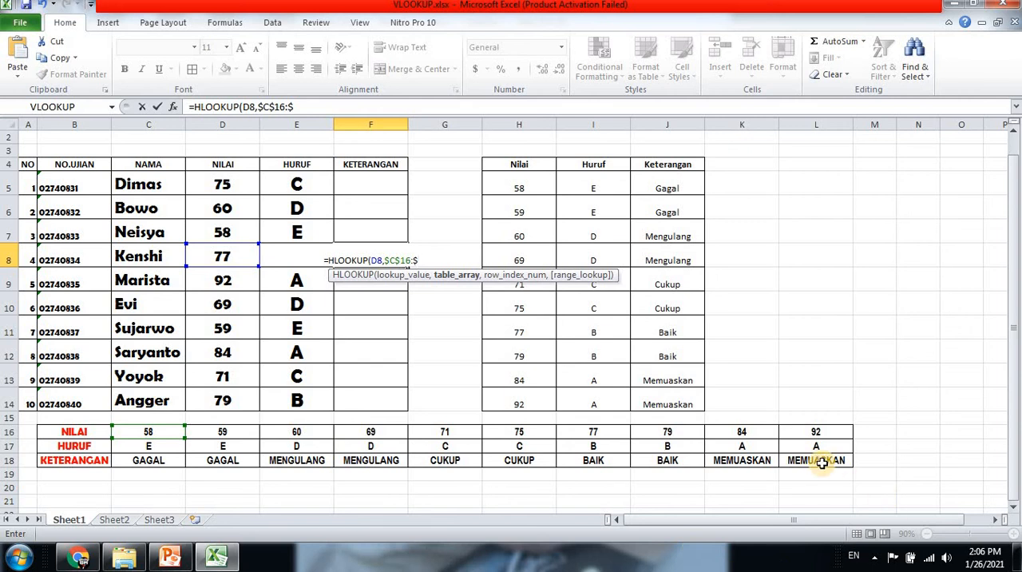
{"action": "type", "text": "L"}
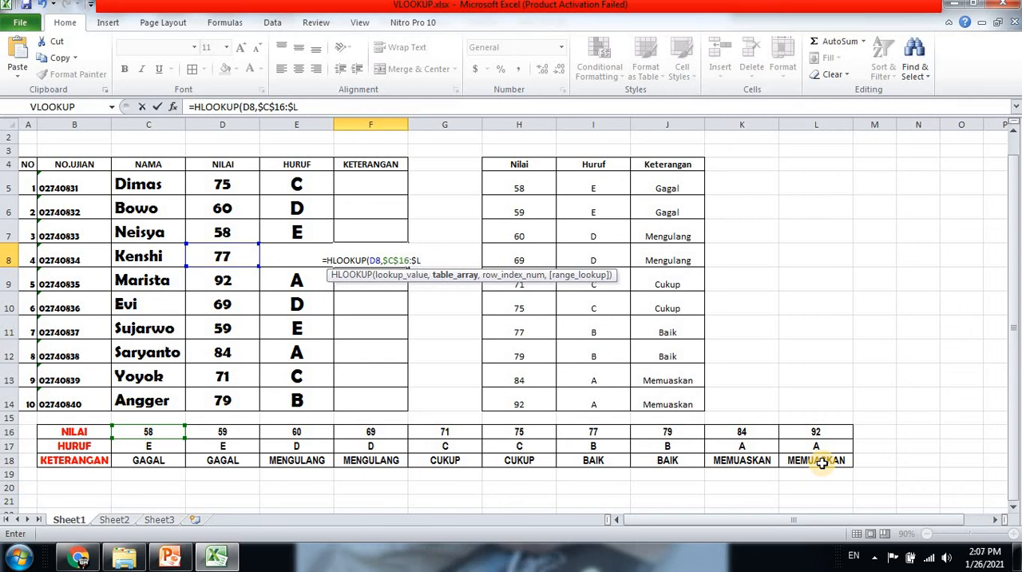
{"action": "type", "text": "$"}
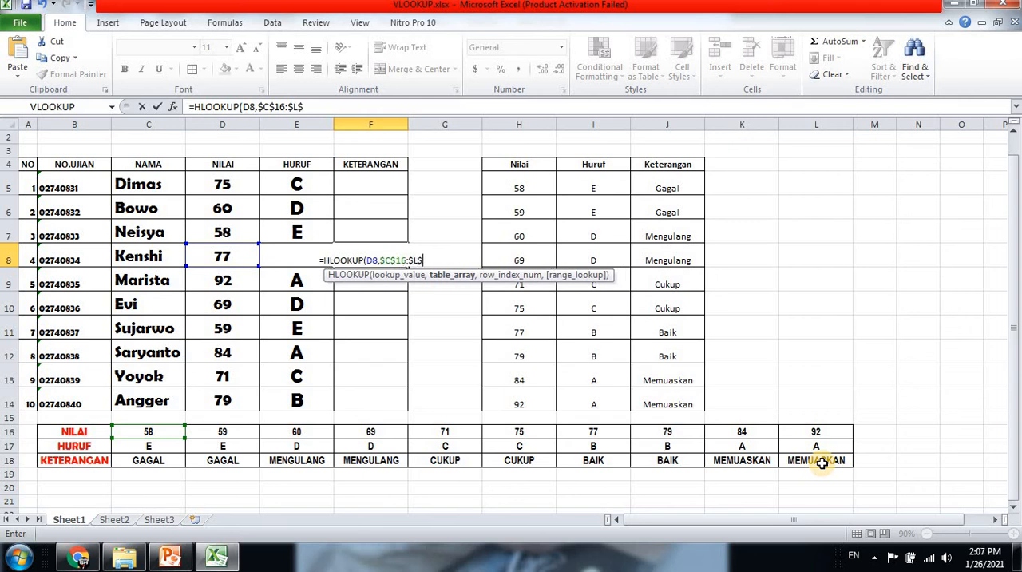
{"action": "type", "text": "1"}
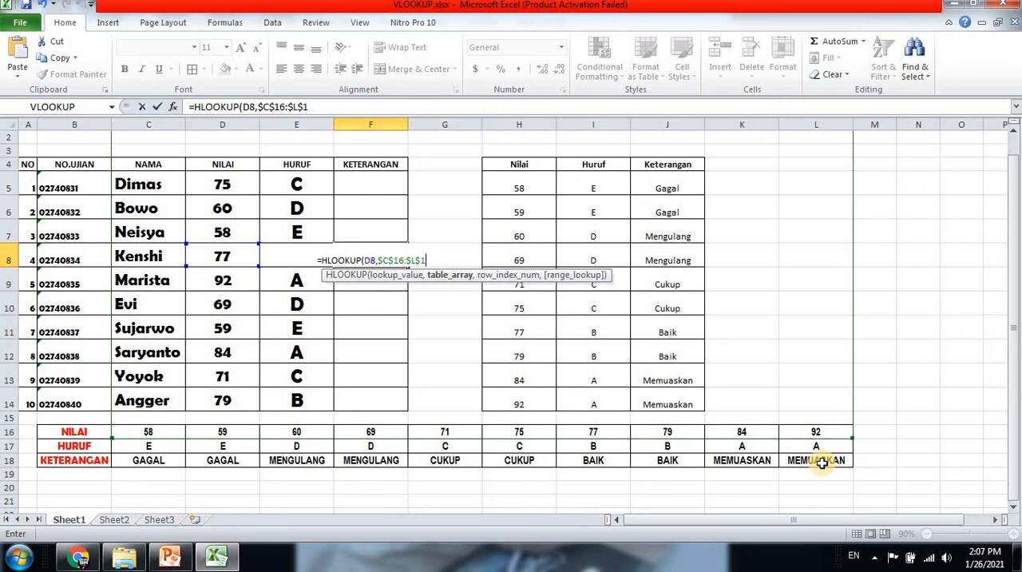
{"action": "type", "text": "8,"}
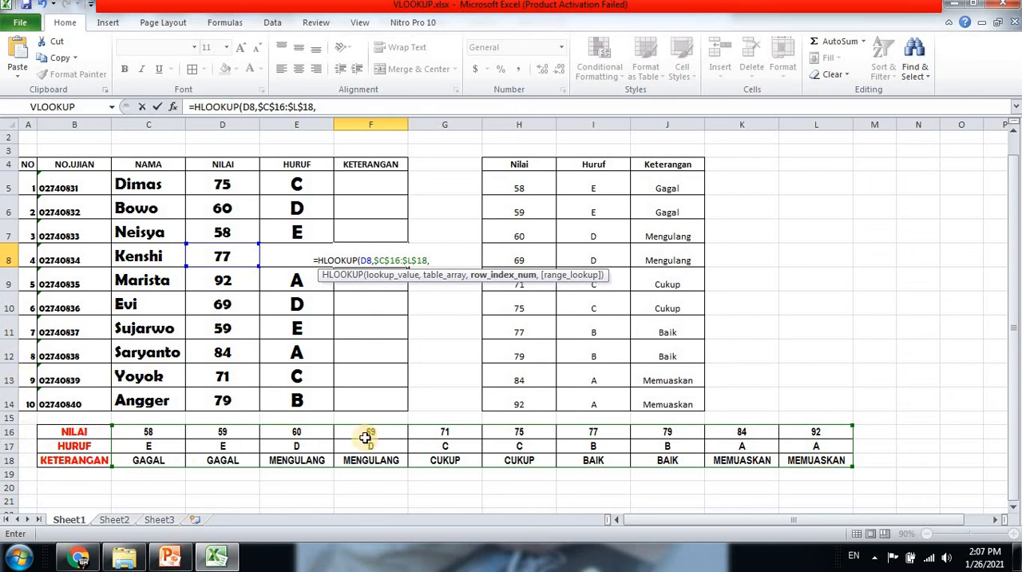
{"action": "type", "text": "3"}
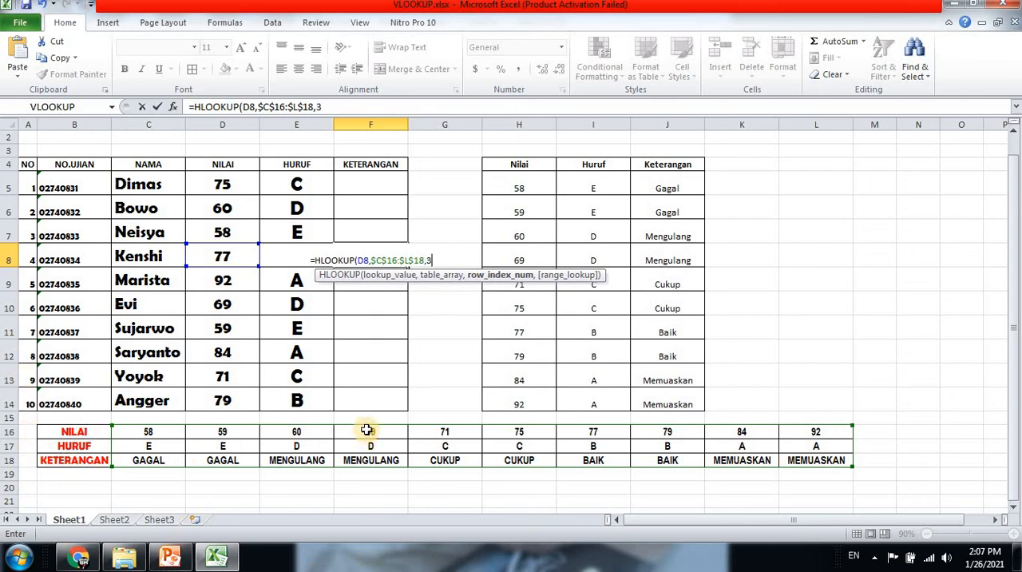
{"action": "type", "text": ",FALSE"}
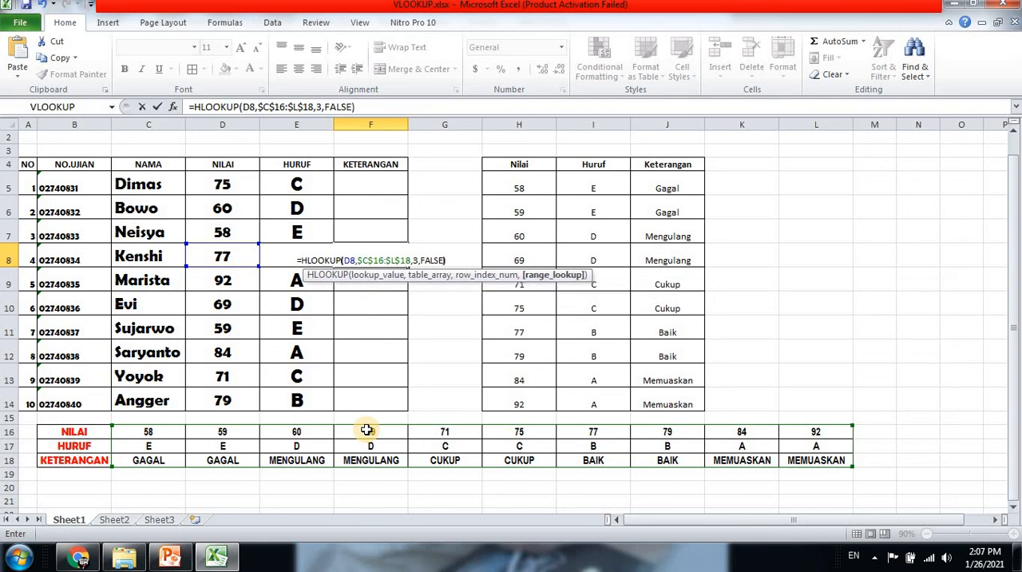
{"action": "key", "text": "Return"}
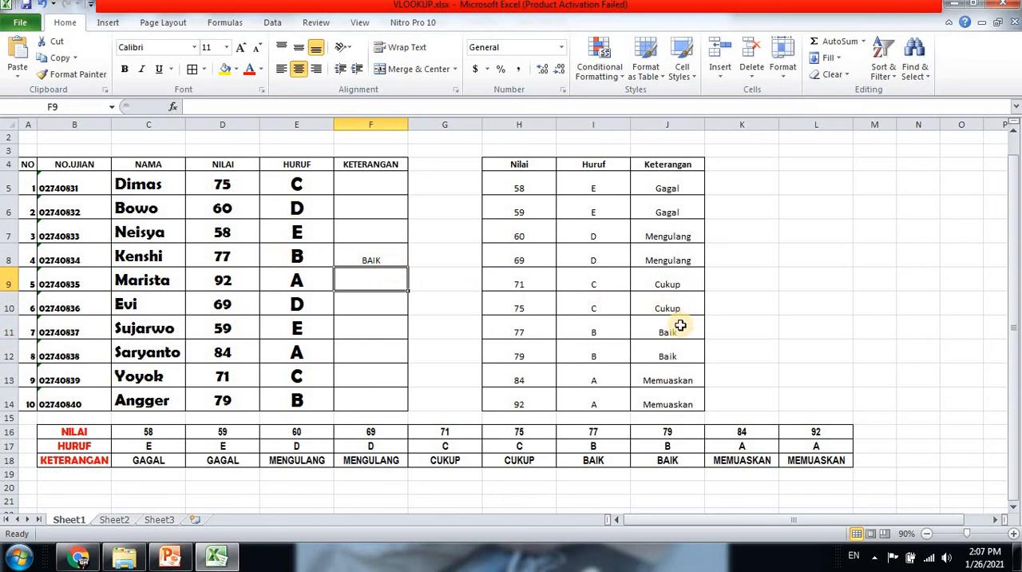
Fill the F8 formula down through F14
{"action": "left_click", "coordinate": [371, 259]}
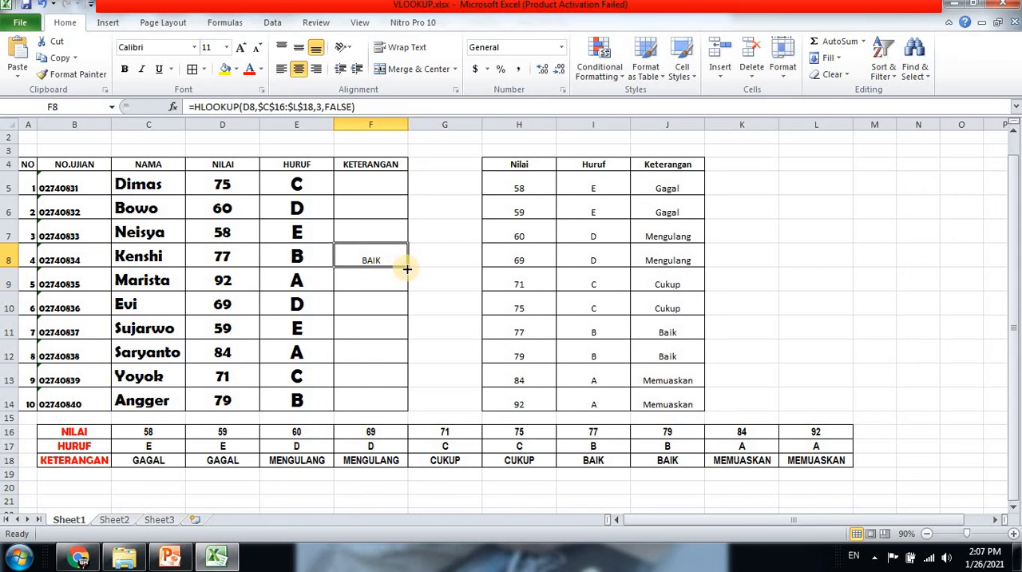
{"action": "left_click_drag", "start_coordinate": [408, 267], "coordinate": [401, 406]}
{"action": "left_click", "coordinate": [455, 334]}
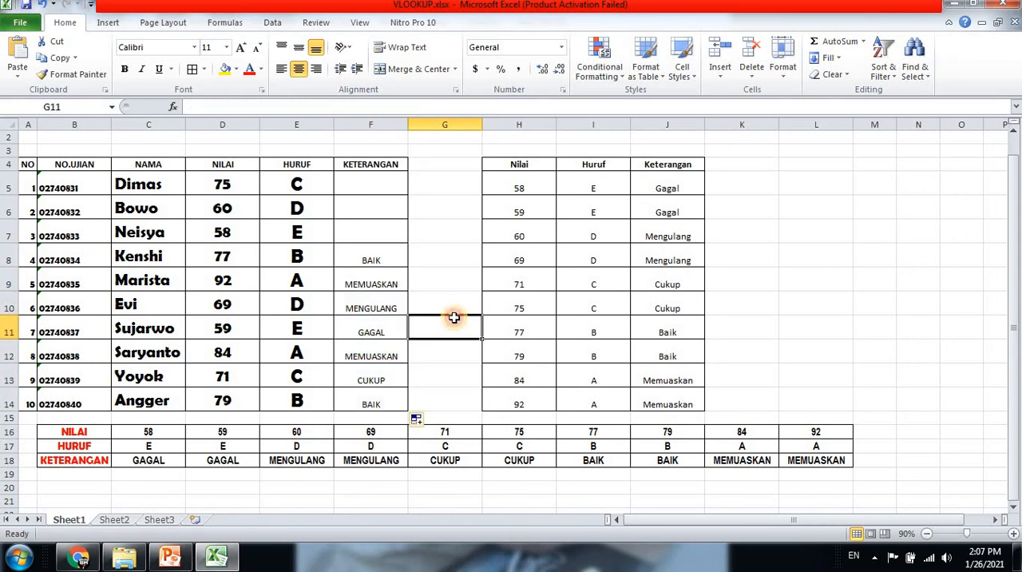
Start an HLOOKUP formula in F5 with D5 as the lookup value
{"action": "left_click", "coordinate": [364, 188]}
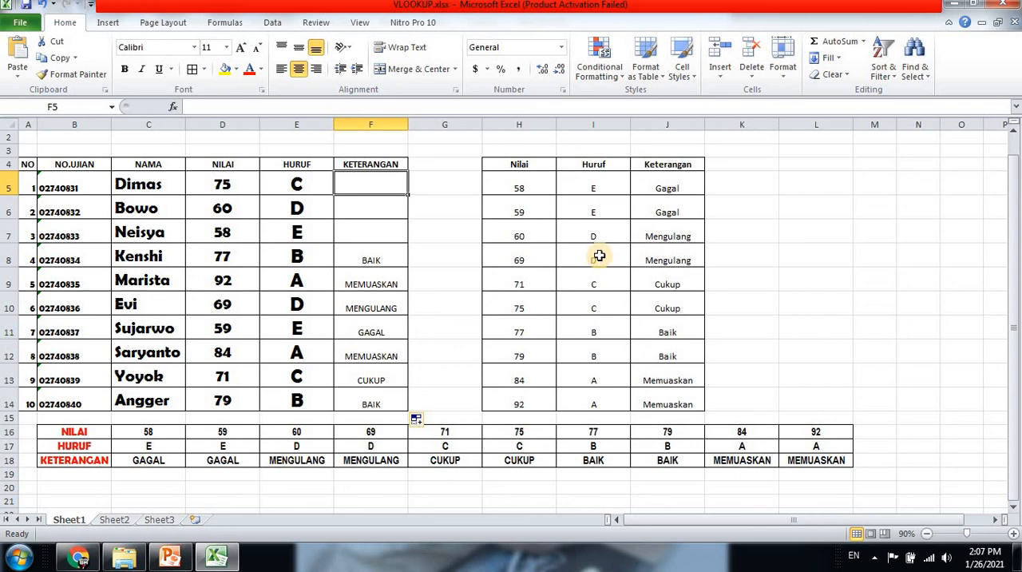
{"action": "type", "text": "=HLOO"}
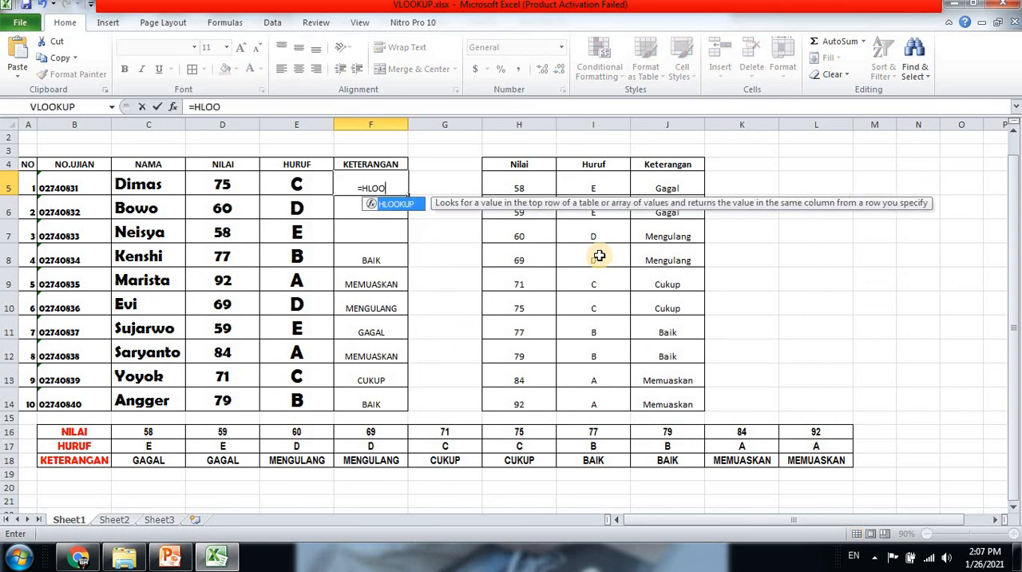
{"action": "type", "text": "KUP"}
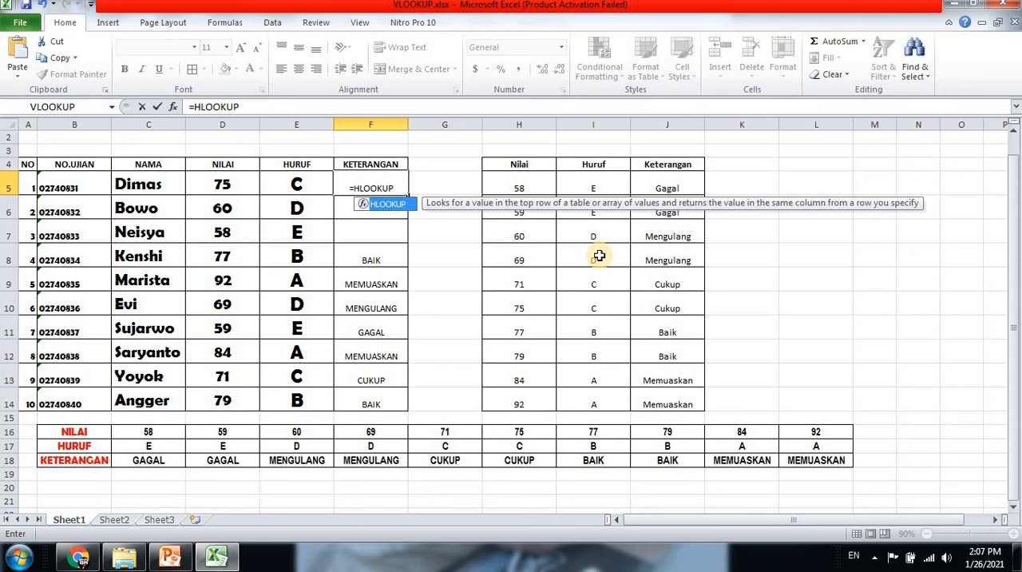
{"action": "type", "text": "("}
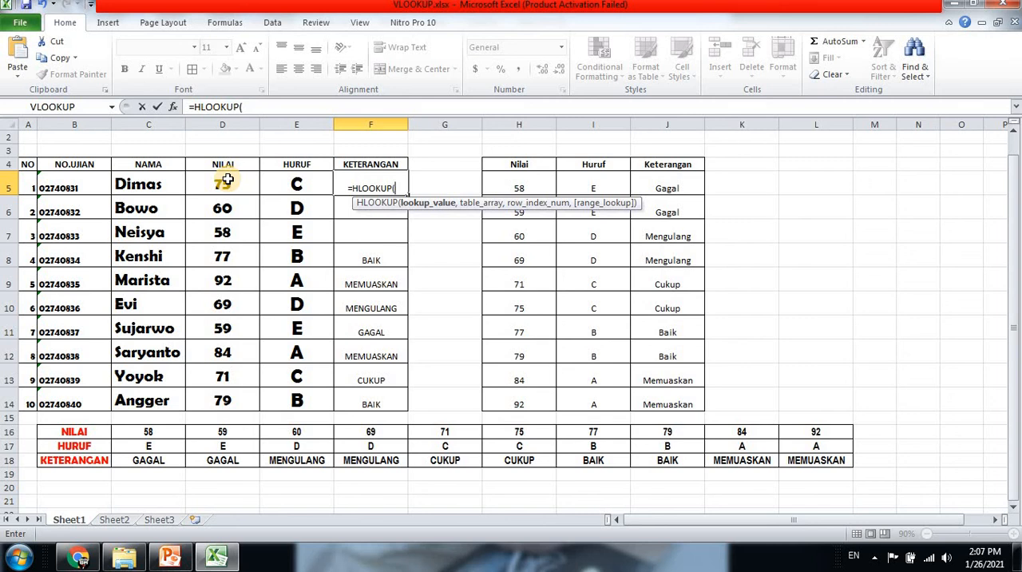
{"action": "type", "text": "D5"}
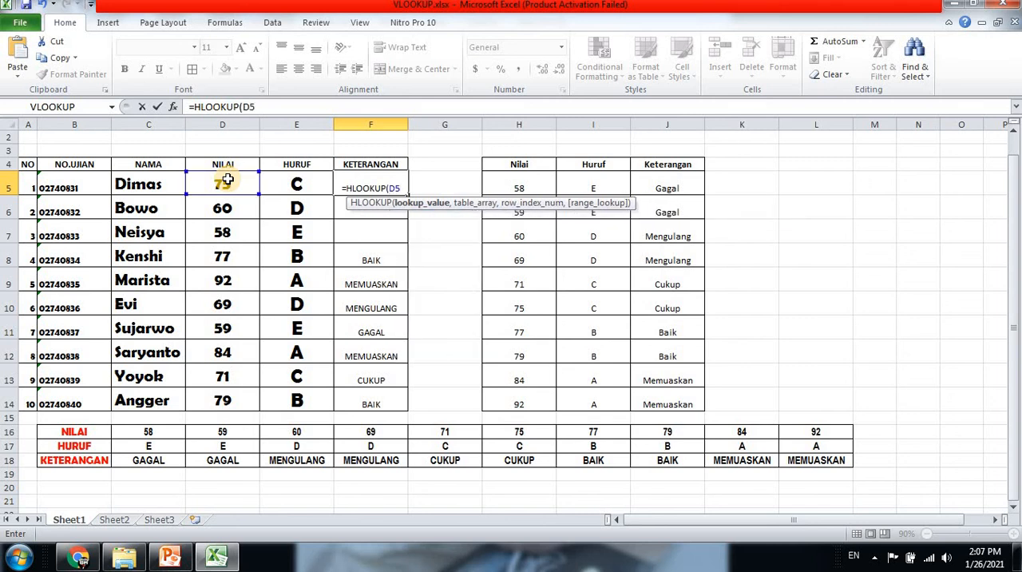
{"action": "type", "text": ","}
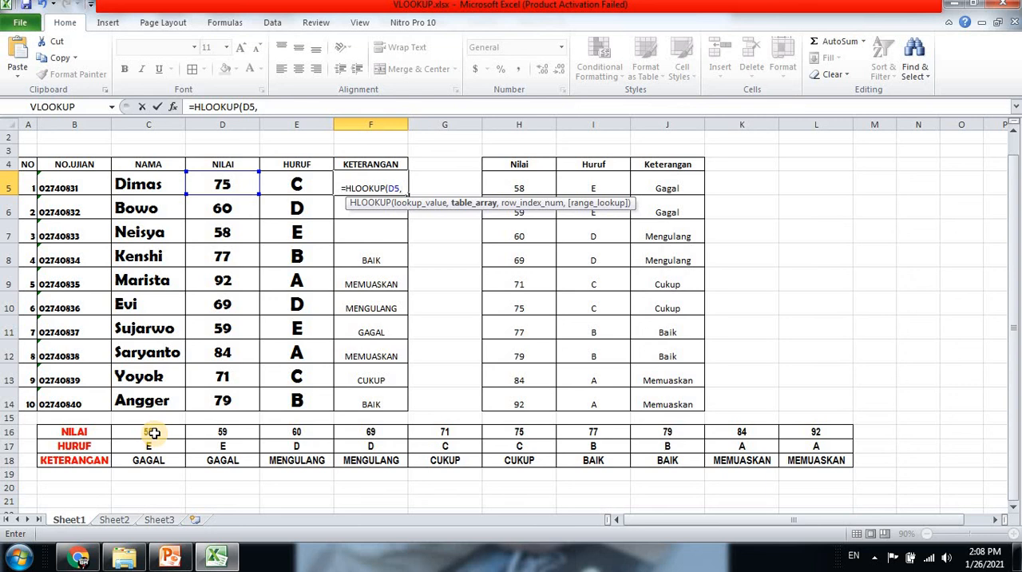
Complete the F5 HLOOKUP with table array $C$16:$L$18, row index 3 and FALSE, and enter it
{"action": "type", "text": "$"}
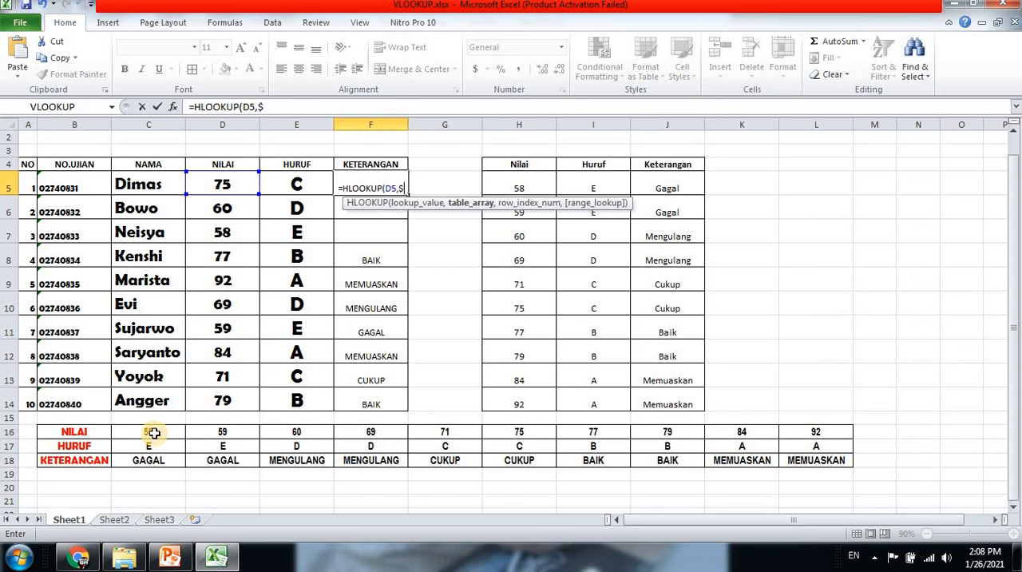
{"action": "type", "text": "C$"}
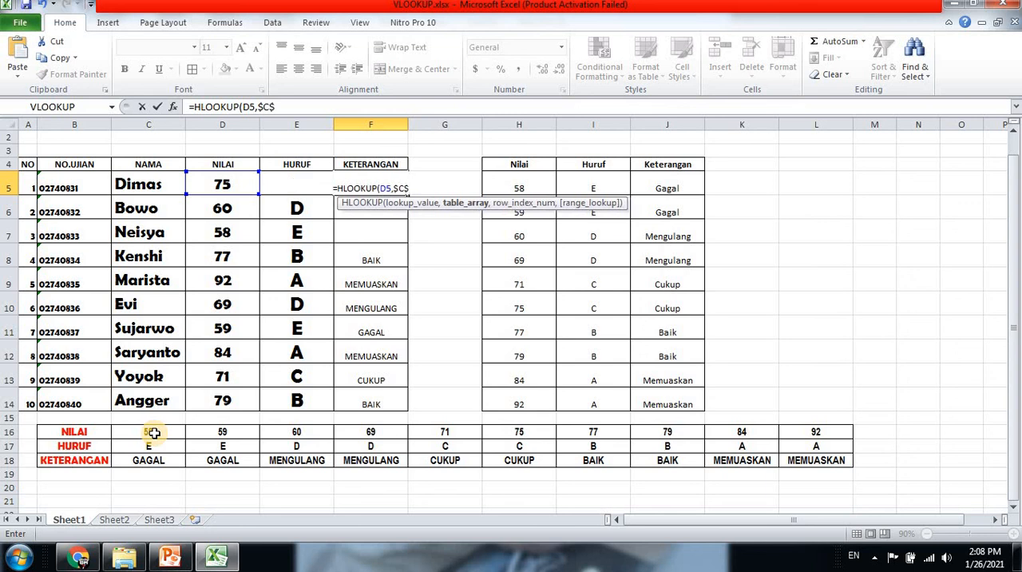
{"action": "type", "text": "16"}
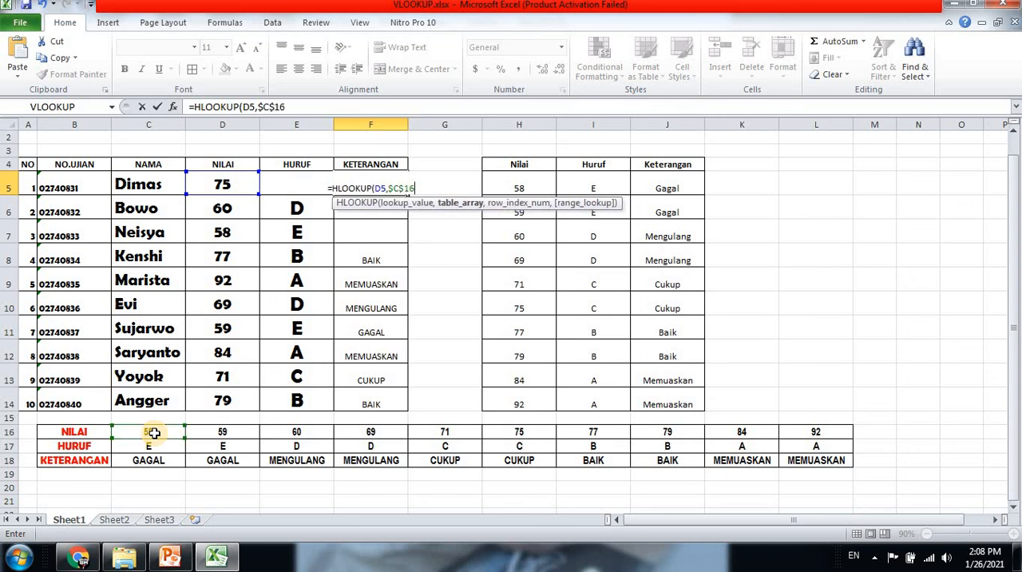
{"action": "type", "text": ":"}
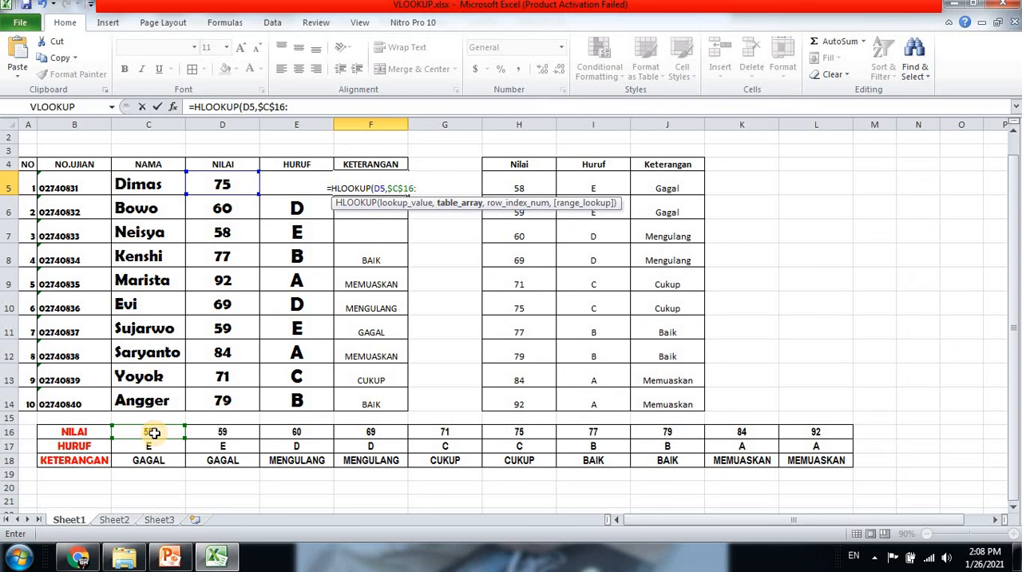
{"action": "type", "text": "$"}
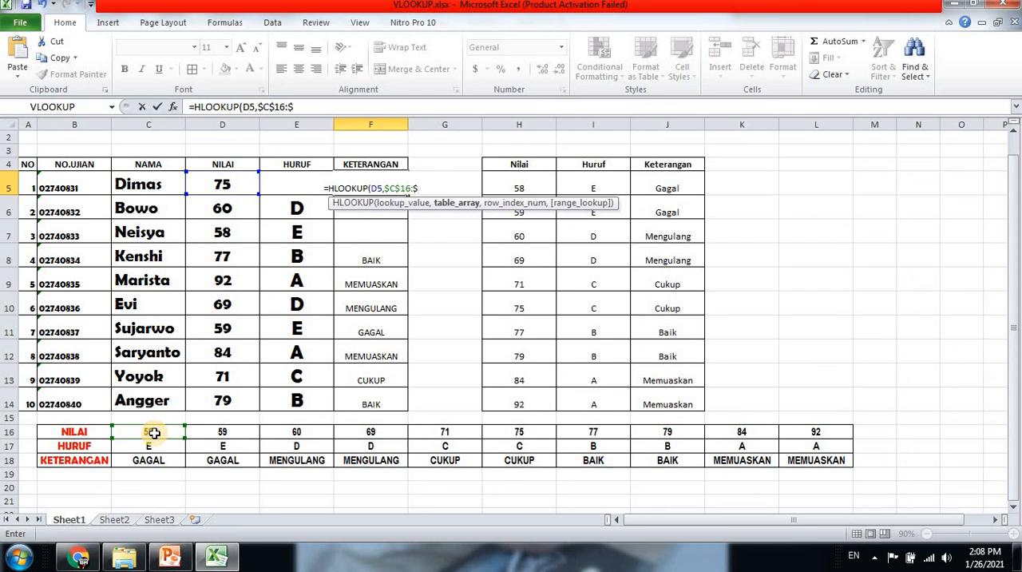
{"action": "type", "text": "L"}
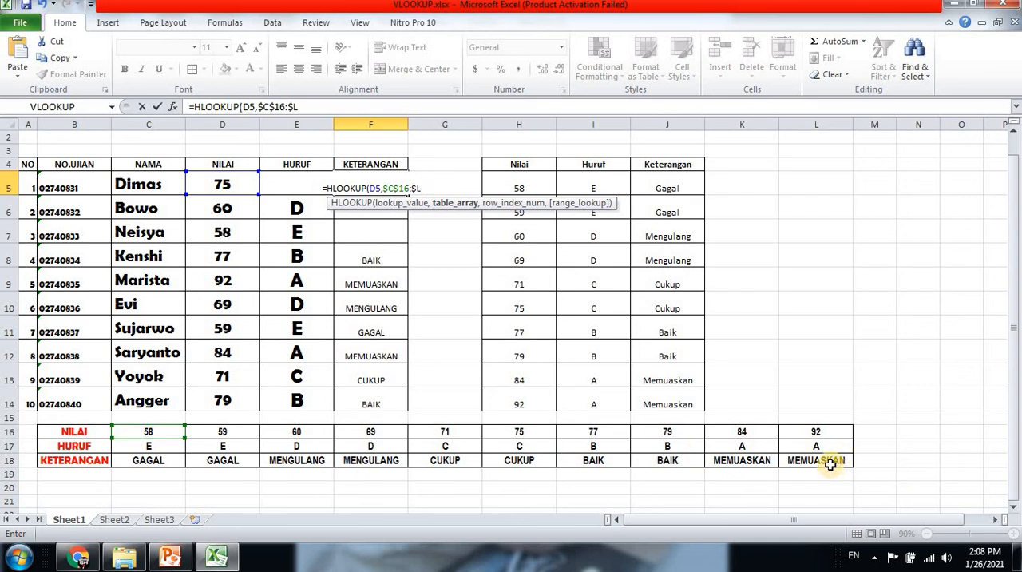
{"action": "type", "text": "$18"}
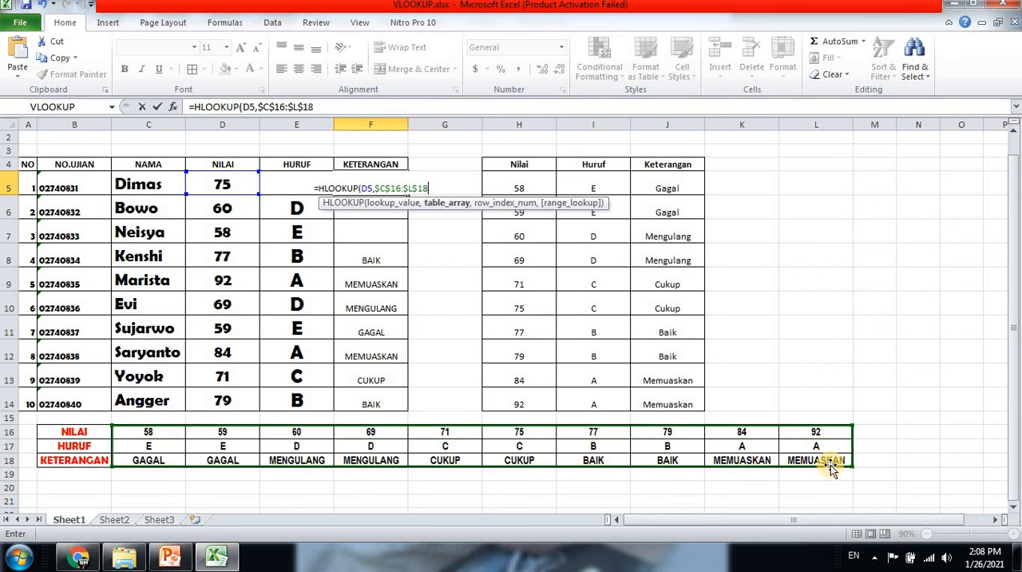
{"action": "type", "text": ","}
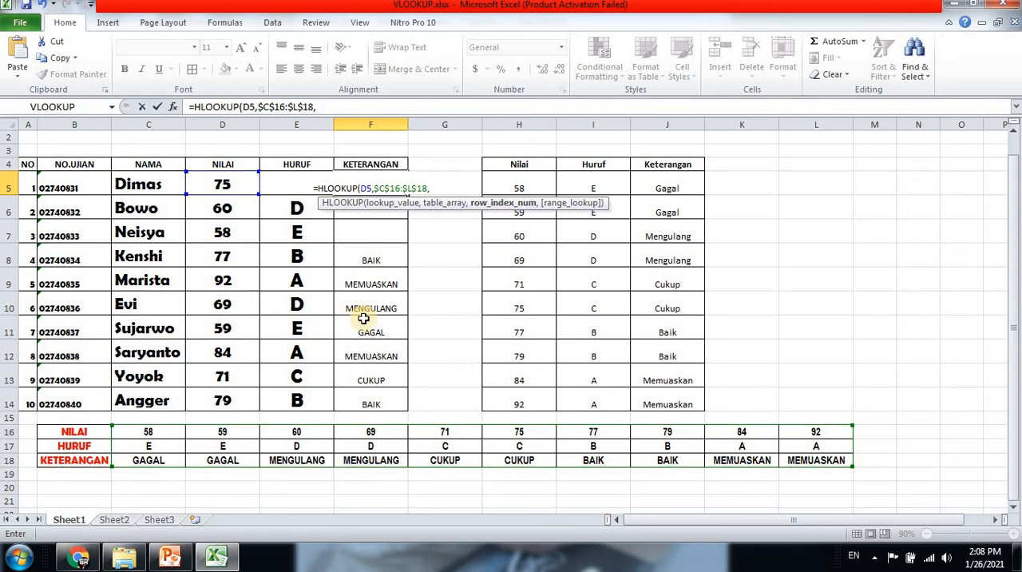
{"action": "type", "text": "3,FAL"}
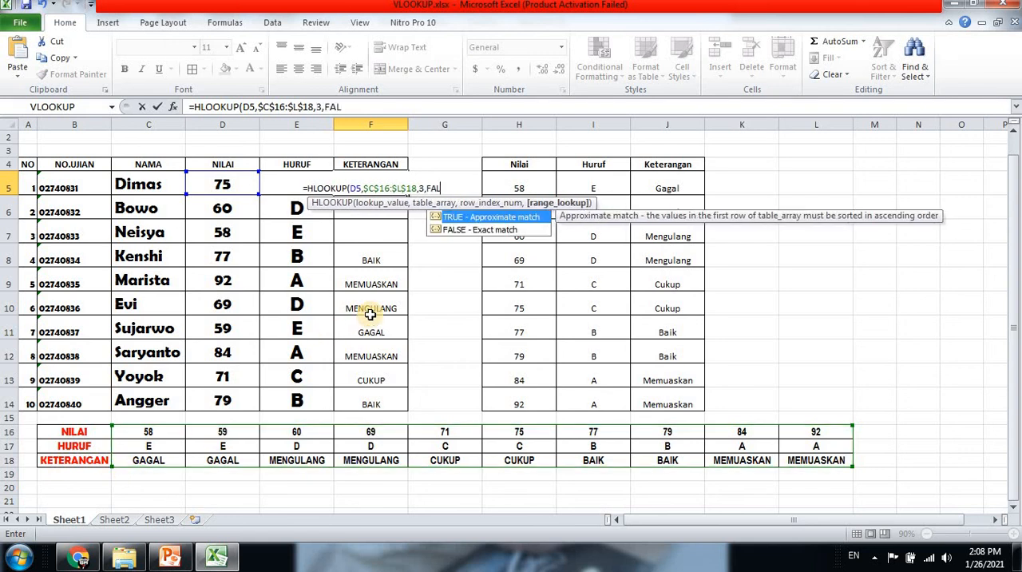
{"action": "type", "text": "SE)"}
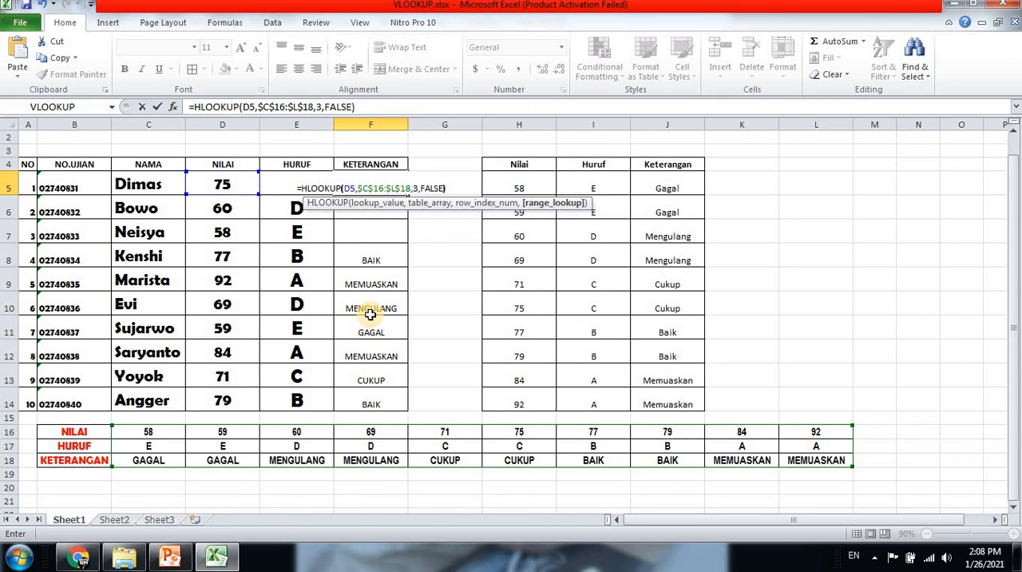
{"action": "key", "text": "Return"}
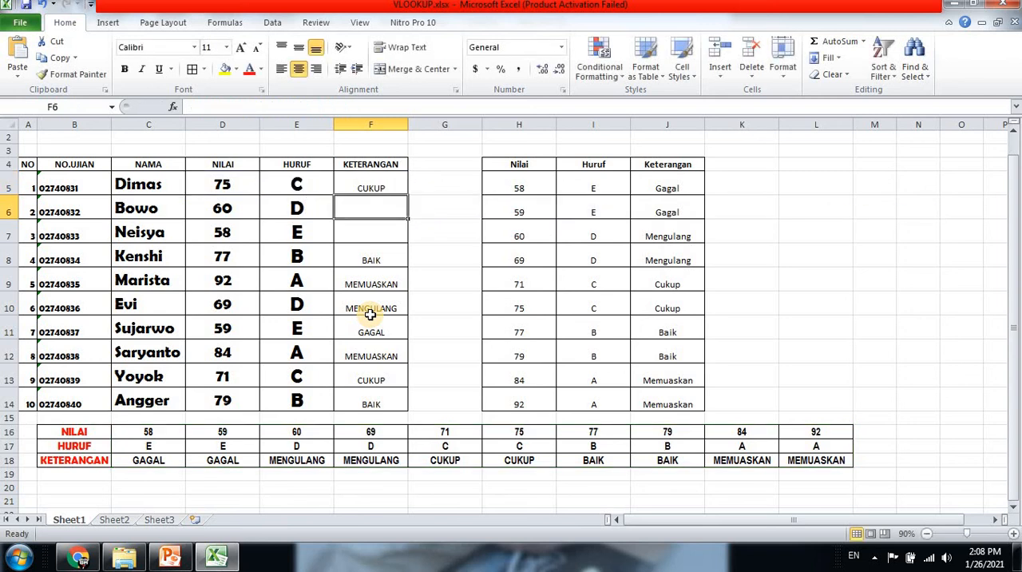
Fill the F5 formula down through F7
{"action": "left_click", "coordinate": [375, 190]}
{"action": "left_click_drag", "start_coordinate": [407, 193], "coordinate": [406, 241]}
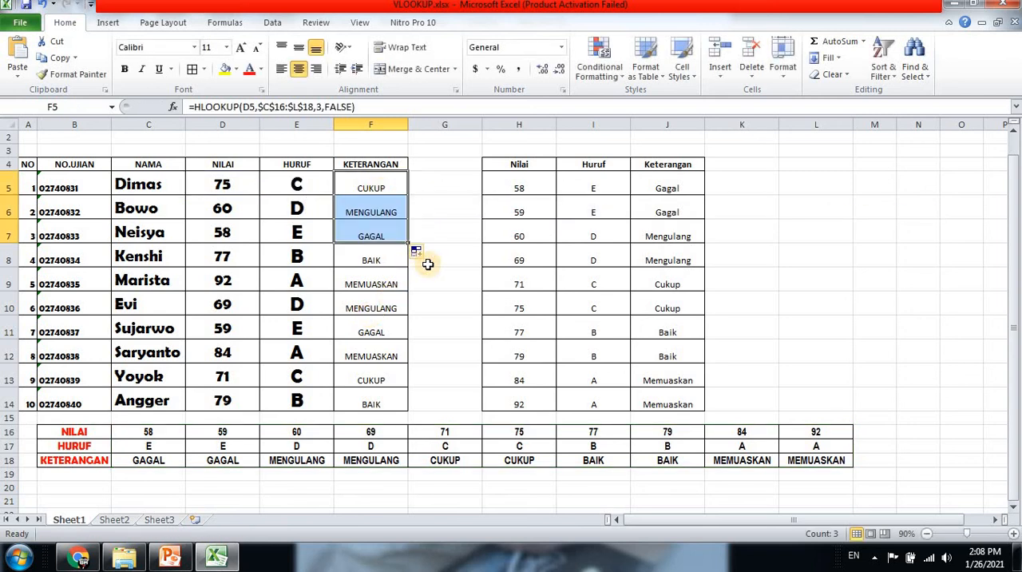
Make the Keterangan results in F5:F15 bold and set their font to Berlin Sans FB Demi
{"action": "left_click_drag", "start_coordinate": [352, 190], "coordinate": [385, 418]}
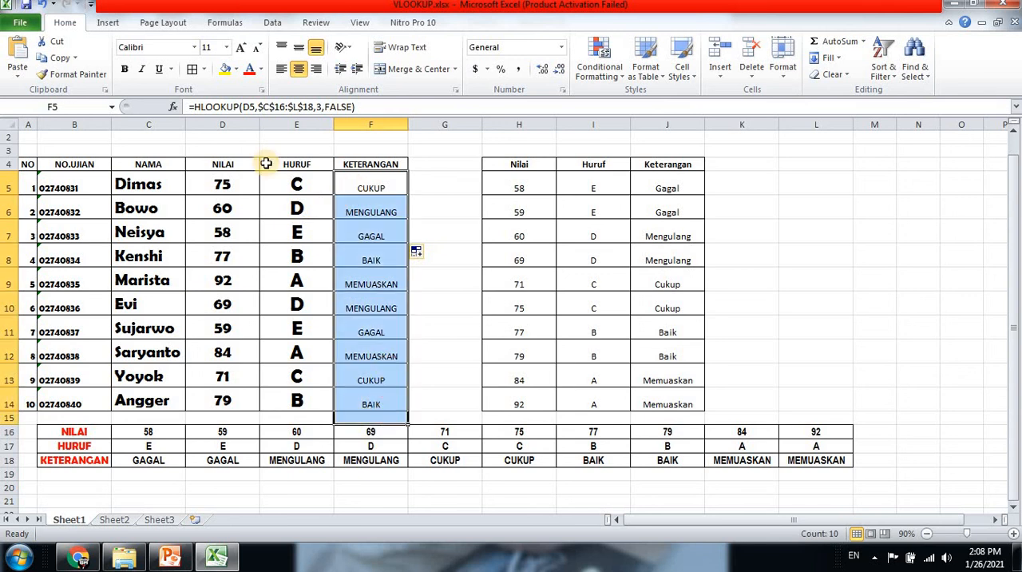
{"action": "left_click", "coordinate": [125, 69]}
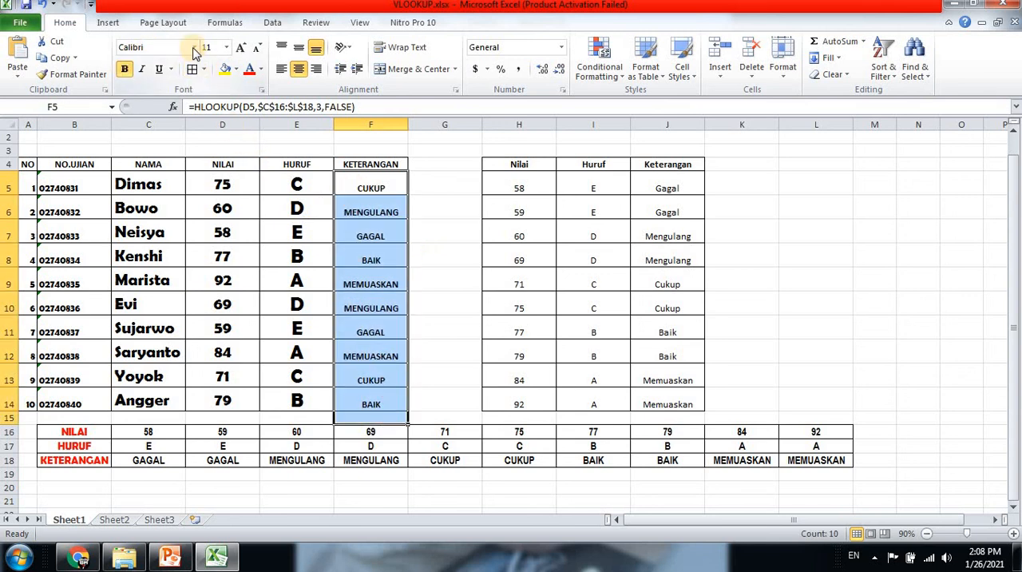
{"action": "left_click", "coordinate": [193, 47]}
{"action": "scroll", "coordinate": [182, 297], "scroll_direction": "down", "scroll_amount": 3}
{"action": "scroll", "coordinate": [183, 297], "scroll_direction": "down", "scroll_amount": 3}
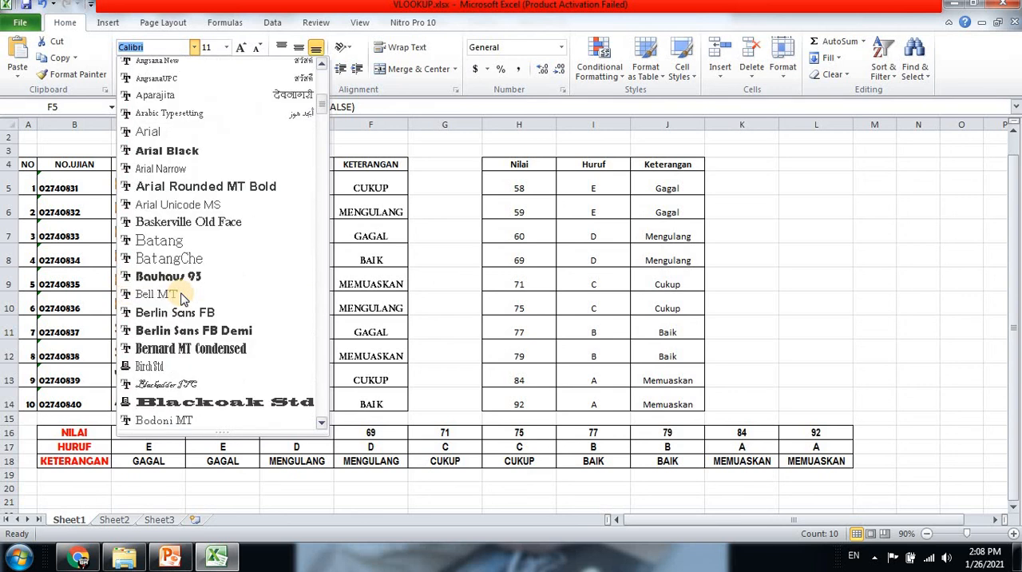
{"action": "left_click", "coordinate": [217, 330]}
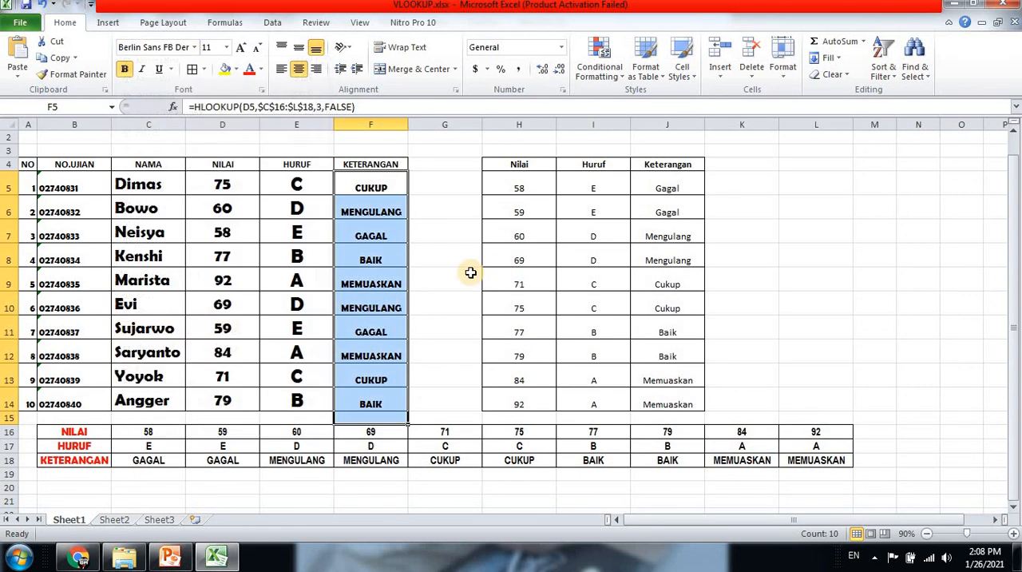
{"action": "left_click", "coordinate": [469, 275]}
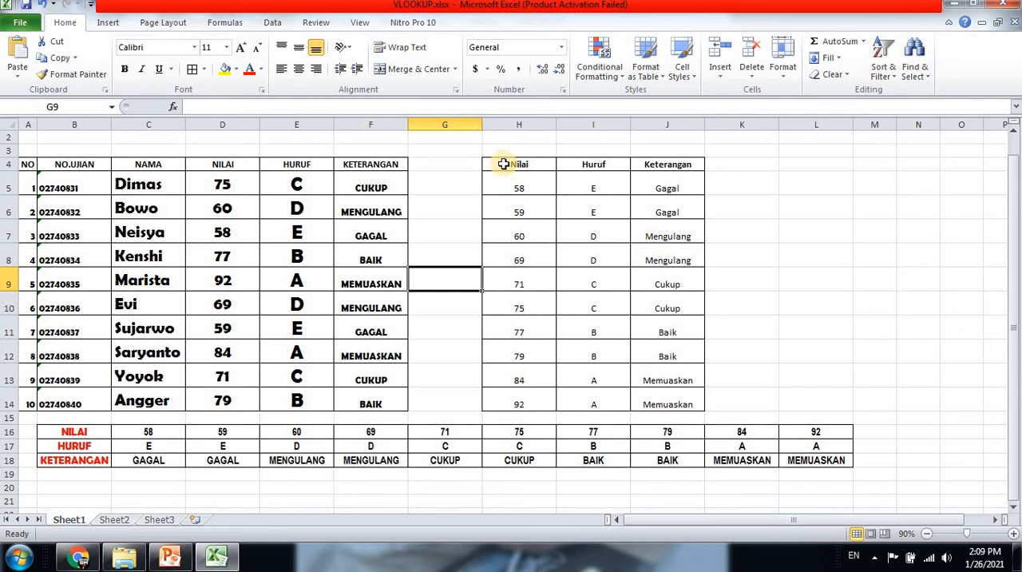
Select the vertical lookup table H4:J14 and the horizontal lookup table B16:L18
{"action": "left_click_drag", "start_coordinate": [503, 164], "coordinate": [691, 407]}
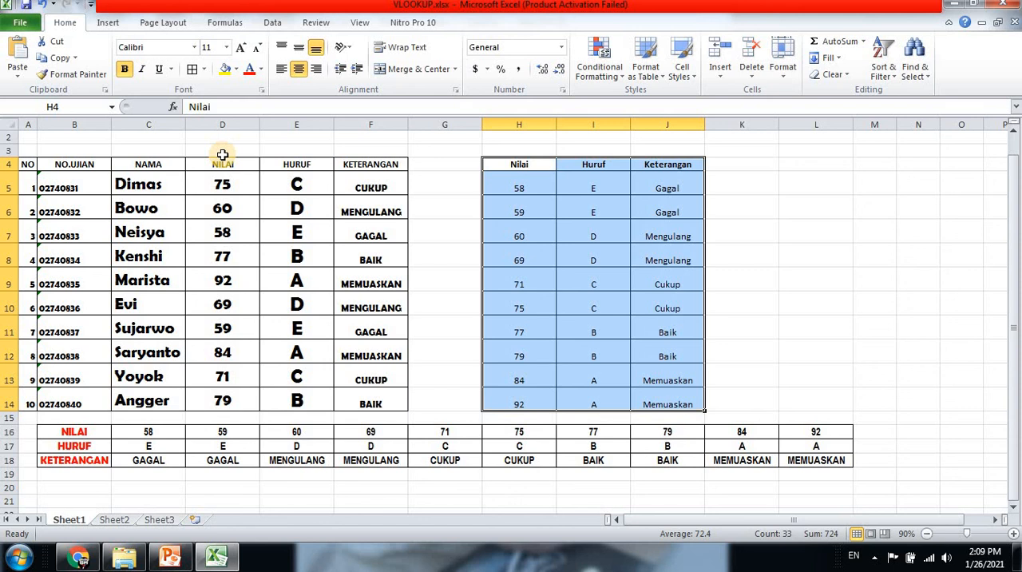
{"action": "left_click_drag", "start_coordinate": [71, 431], "coordinate": [843, 463]}
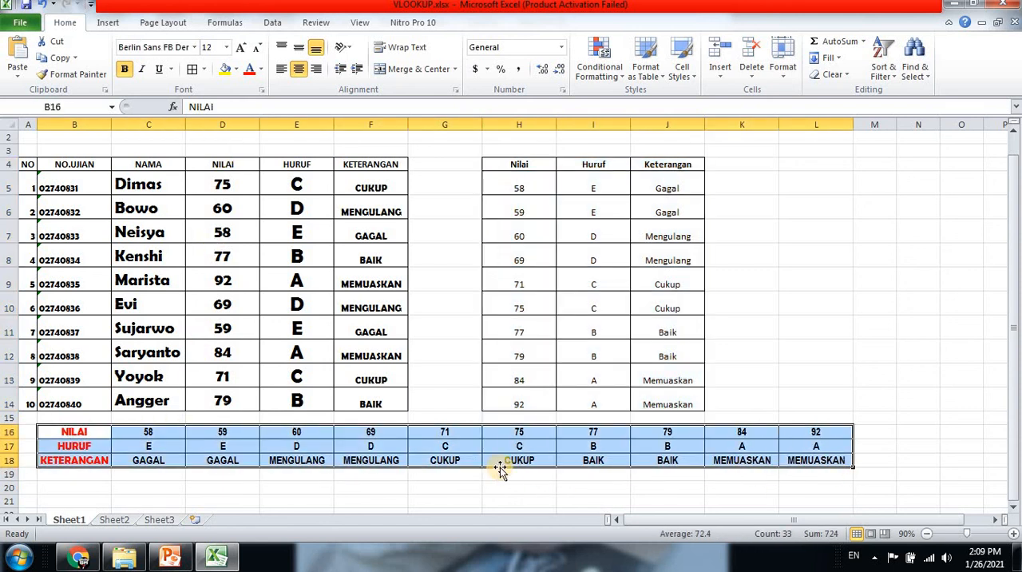